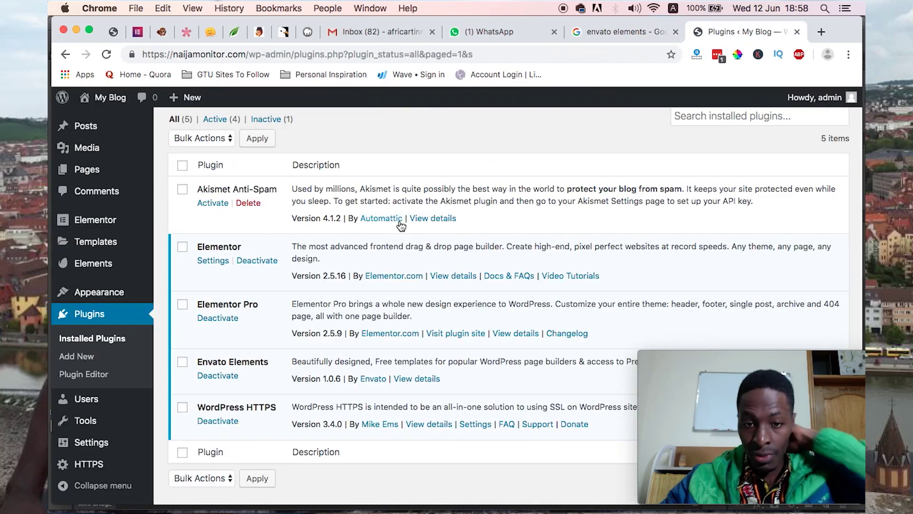
# Review the installed plugins, highlighting Elementor Pro, and reload the Installed Plugins list
pyautogui.scroll(3, 415, 253)
pyautogui.scroll(-5, 415, 255)
pyautogui.scroll(2, 415, 255)
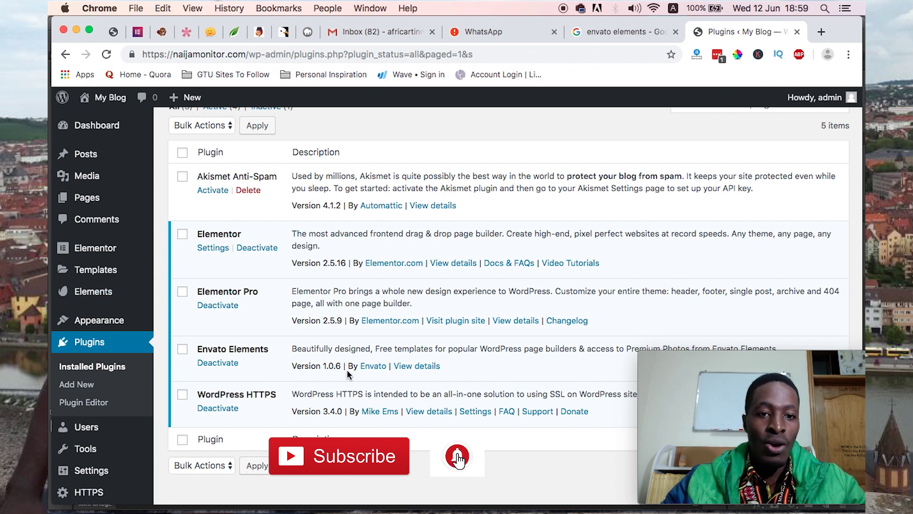
pyautogui.scroll(-1, 347, 369)
pyautogui.scroll(5, 347, 369)
pyautogui.scroll(-3, 346, 369)
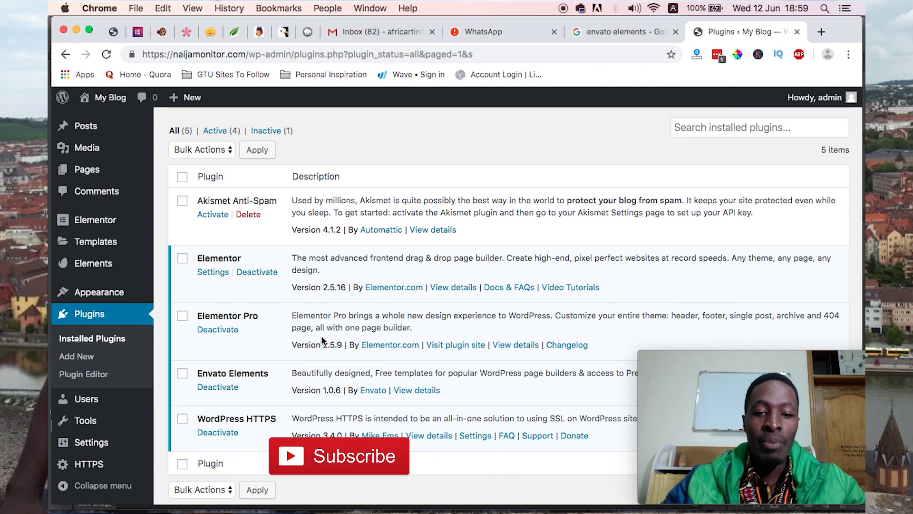
pyautogui.moveTo(197, 316); pyautogui.dragTo(258, 316)
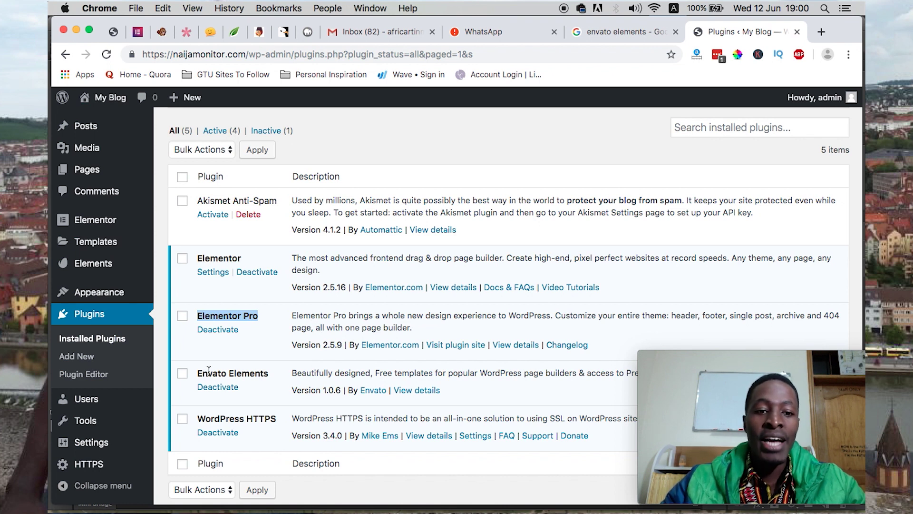
pyautogui.click(116, 340)
pyautogui.scroll(-1, 287, 407)
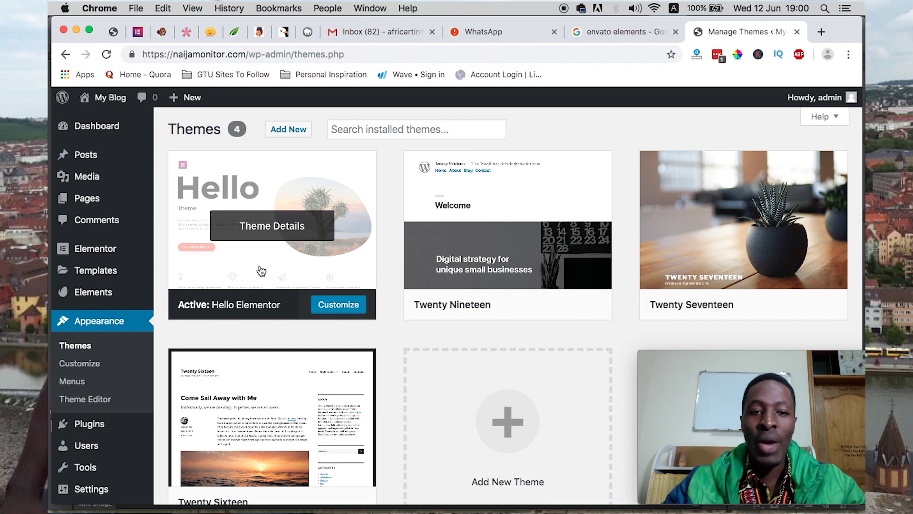
# Open the live blog from My Blog > Visit Site in a new tab, view it, then close it
pyautogui.moveTo(94, 93)
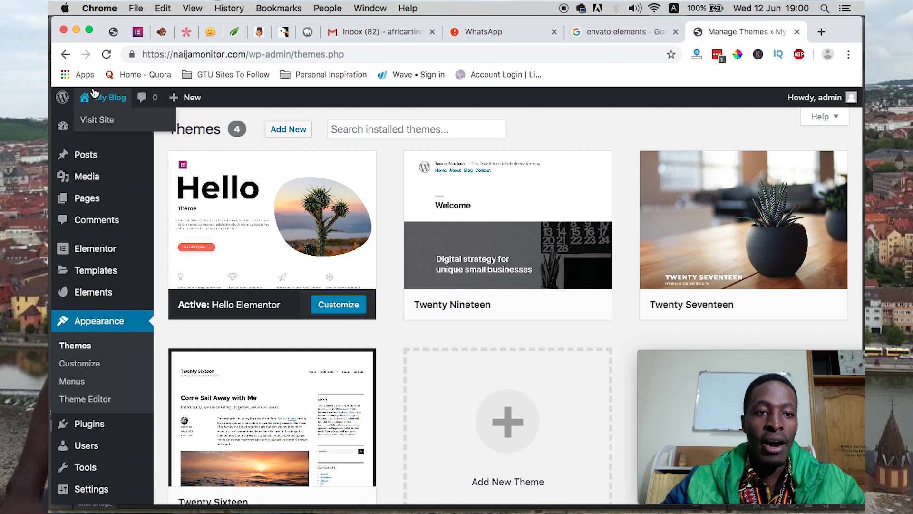
pyautogui.keyDown('super'); pyautogui.click(105, 123); pyautogui.keyUp('super')
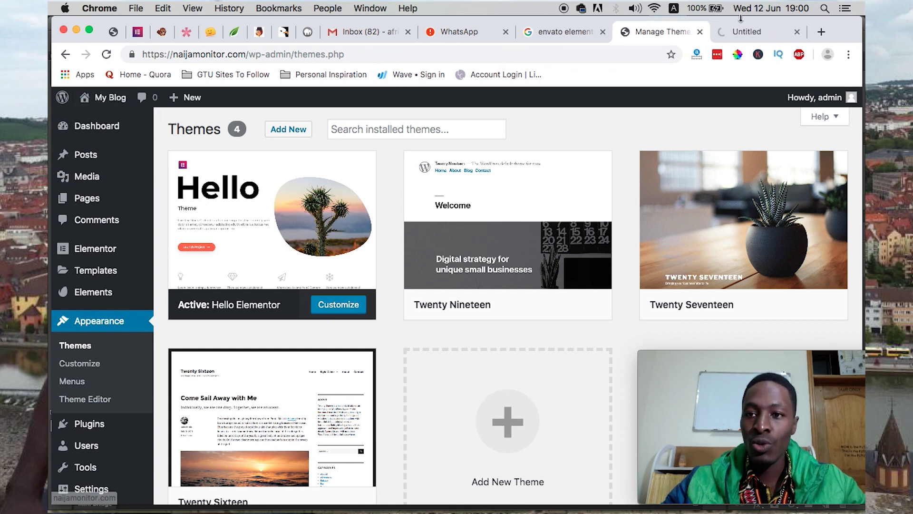
pyautogui.click(723, 32)
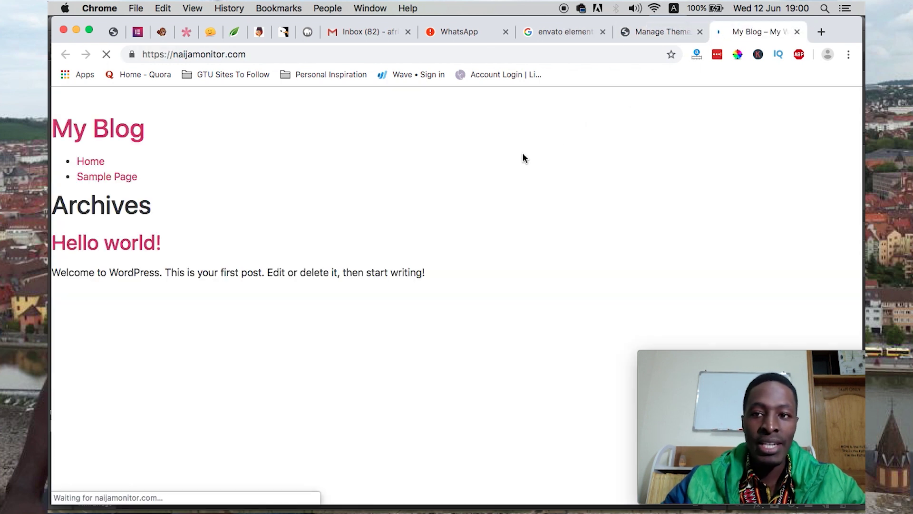
pyautogui.press('super+w')
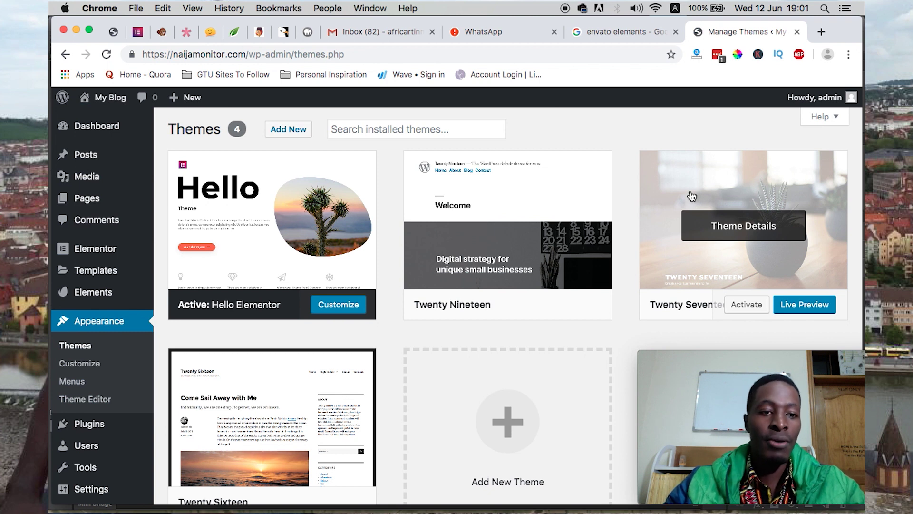
pyautogui.scroll(-2, 304, 285)
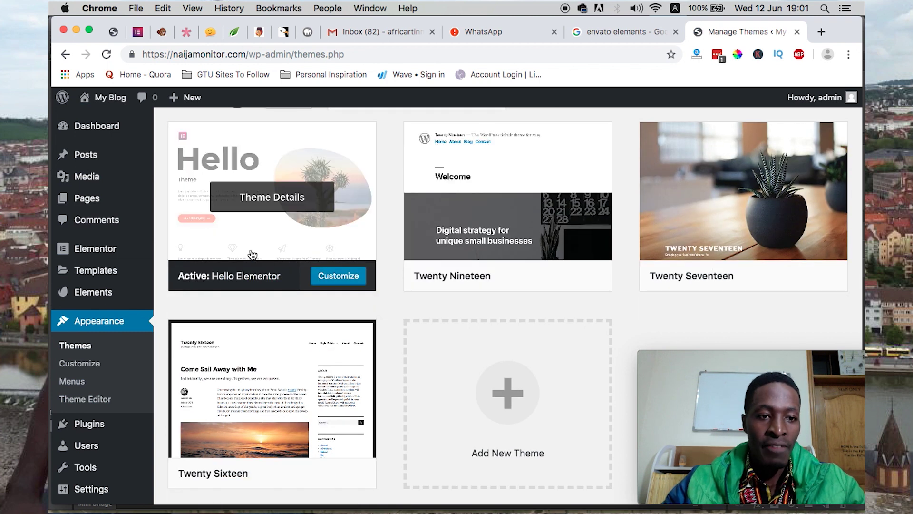
pyautogui.moveTo(98, 295)
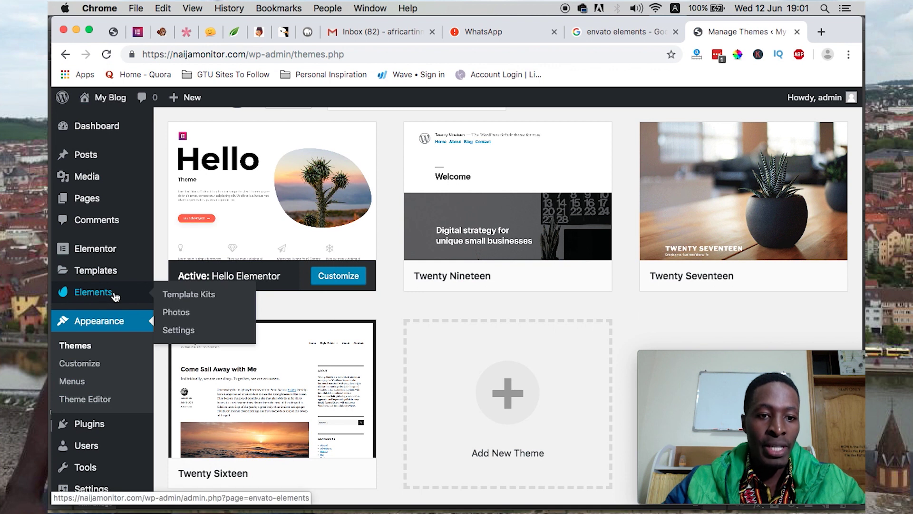
# Open Envato Elements Template Kits and switch the library to Elementor Blocks
pyautogui.click(204, 298)
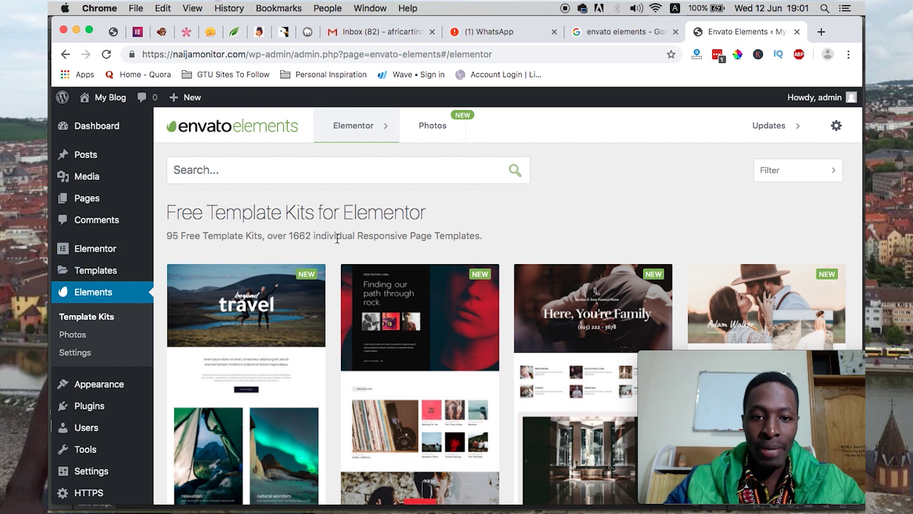
pyautogui.scroll(-1, 389, 234)
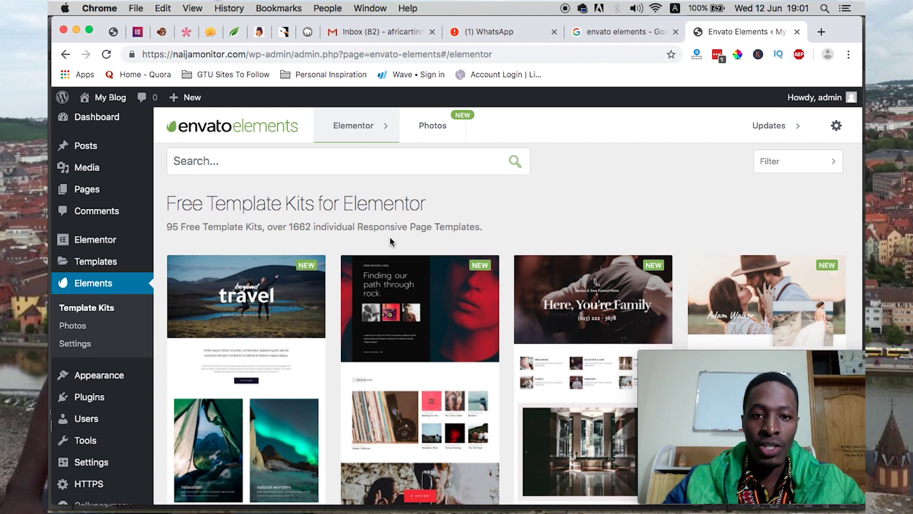
pyautogui.moveTo(369, 115)
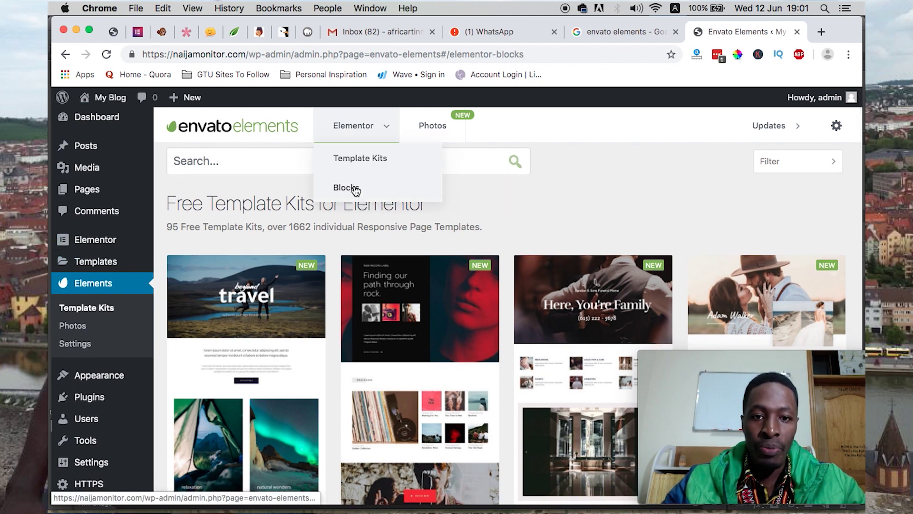
pyautogui.click(354, 189)
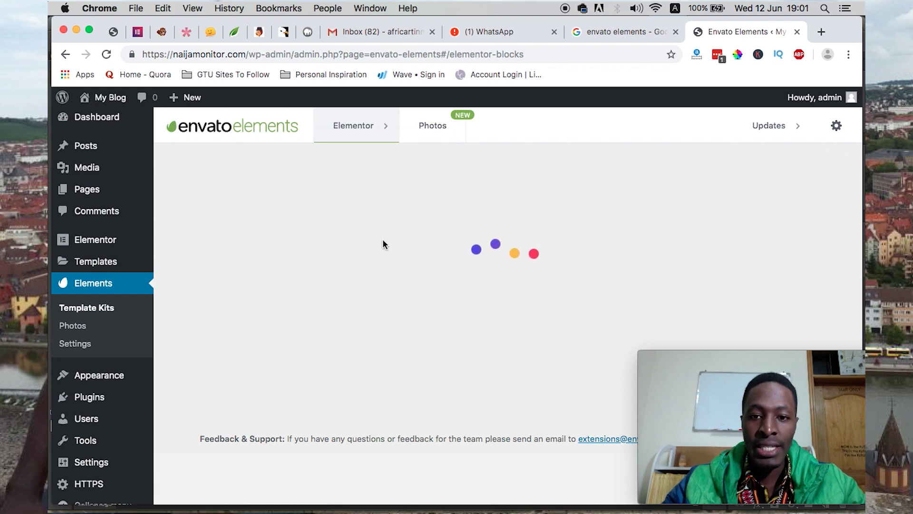
# Open the Header block category and browse down to the WEBSITE NAME header
pyautogui.scroll(-5, 437, 254)
pyautogui.click(577, 351)
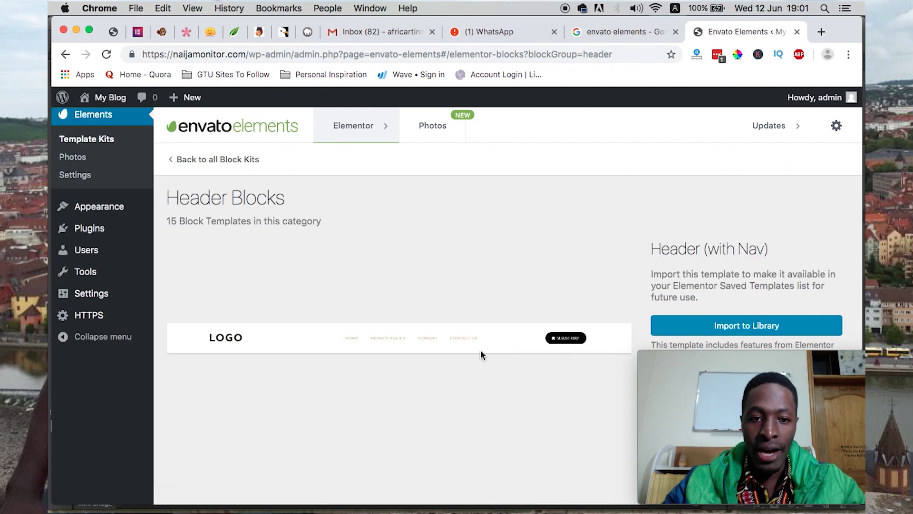
pyautogui.scroll(-2, 395, 362)
pyautogui.scroll(2, 395, 365)
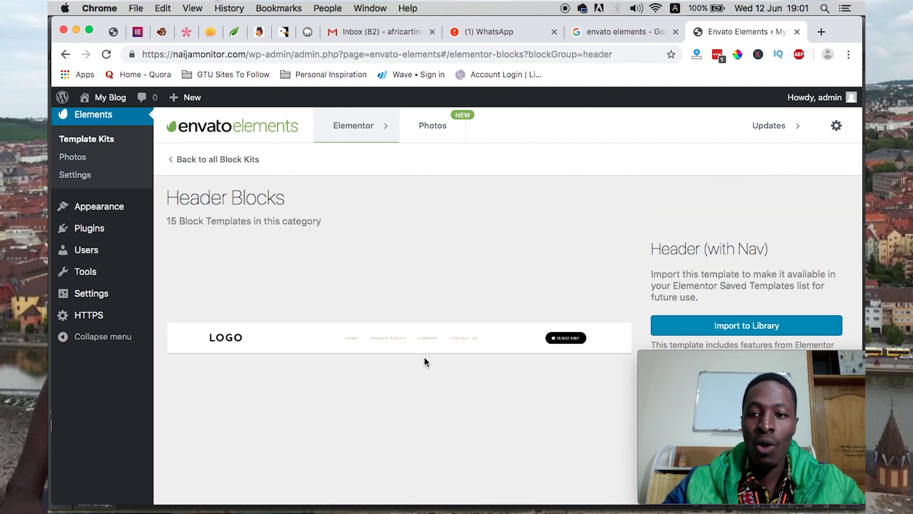
pyautogui.scroll(-5, 425, 359)
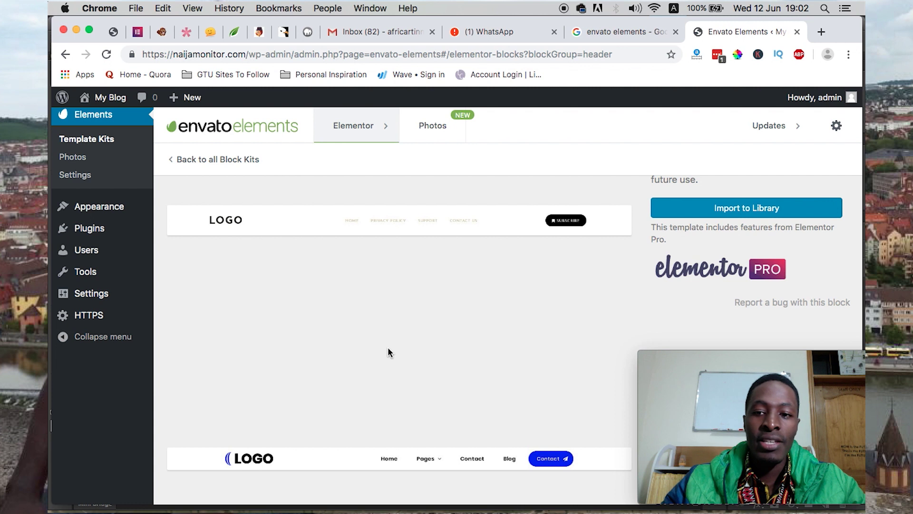
pyautogui.scroll(-3, 388, 352)
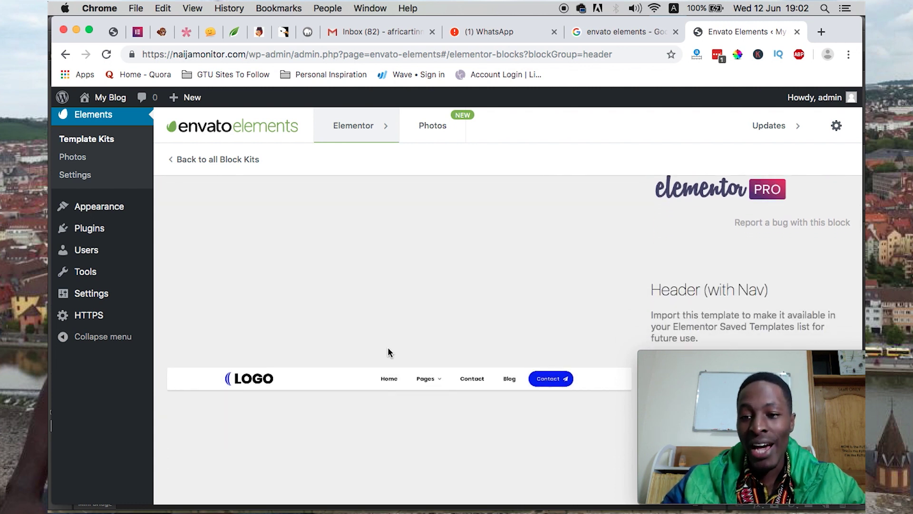
pyautogui.scroll(-1, 388, 352)
pyautogui.scroll(-5, 388, 352)
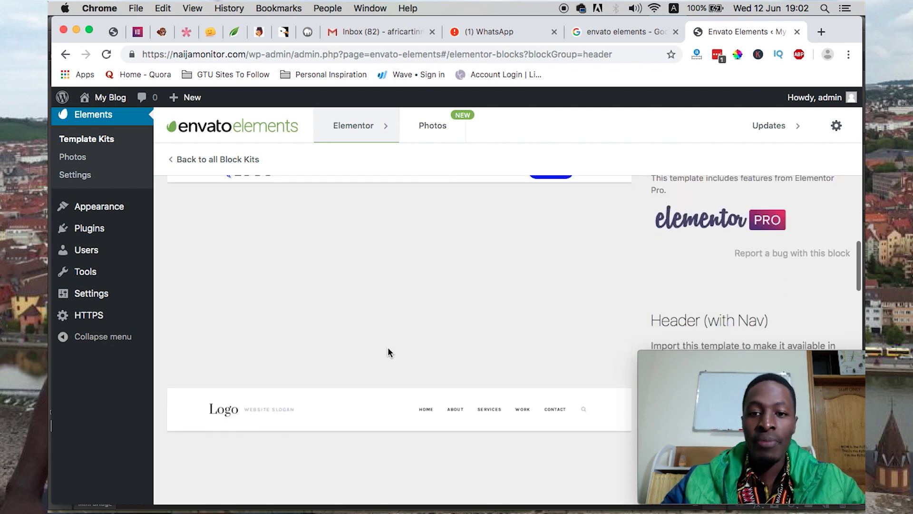
pyautogui.scroll(-10, 388, 353)
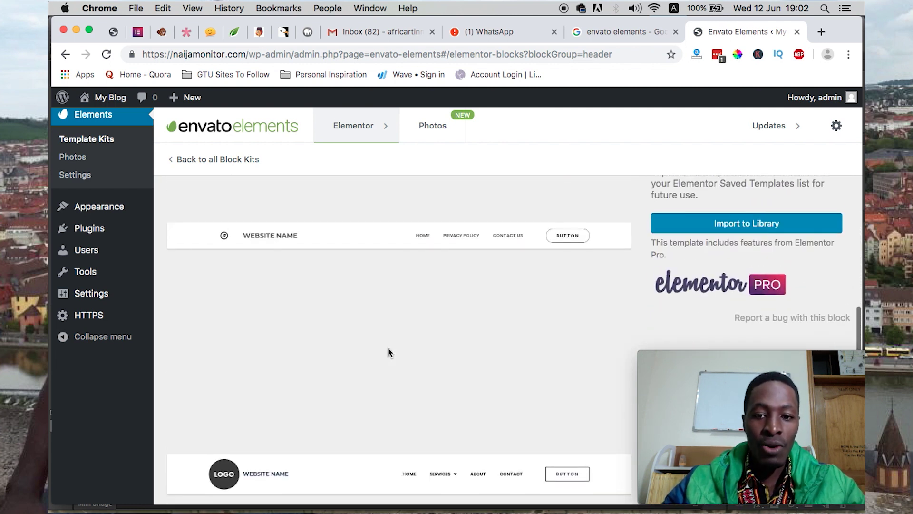
pyautogui.scroll(2, 388, 352)
pyautogui.scroll(-4, 388, 352)
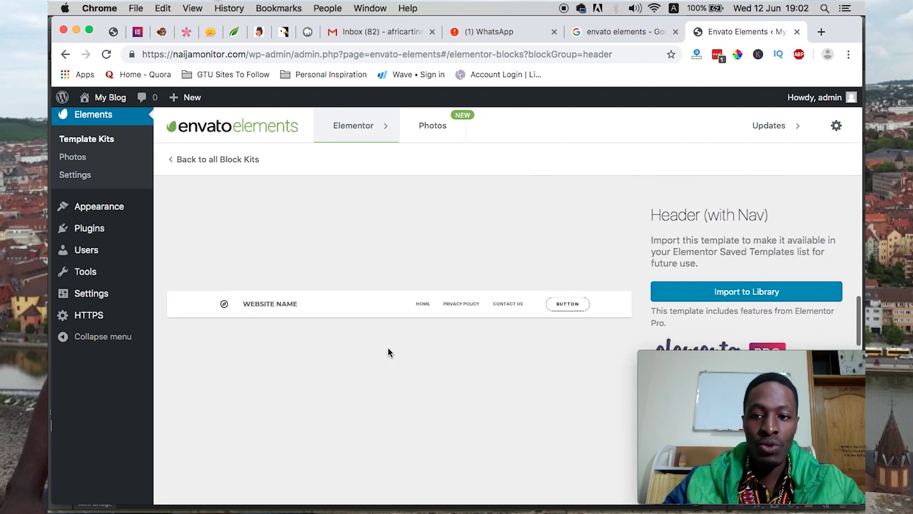
pyautogui.scroll(-1, 388, 344)
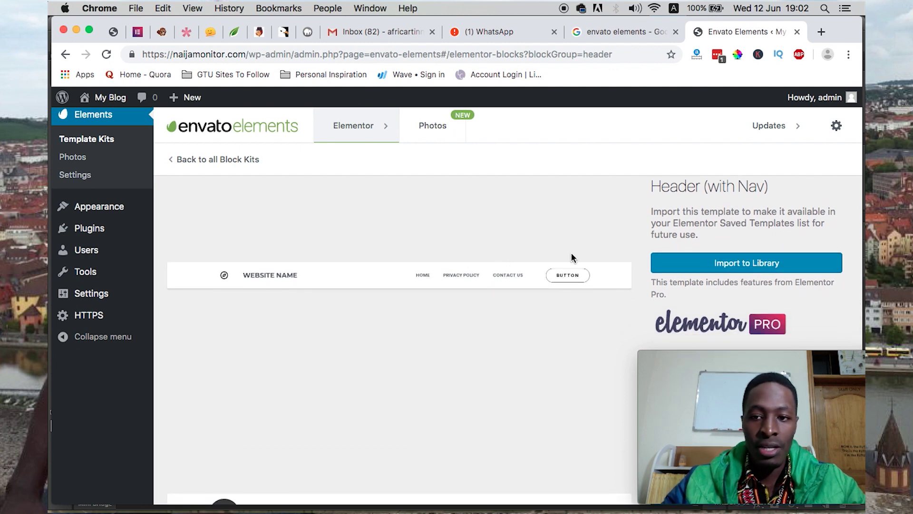
pyautogui.scroll(1, 593, 257)
# Import the WEBSITE NAME header, open it in Elementor, then exit to the dashboard
pyautogui.click(761, 289)
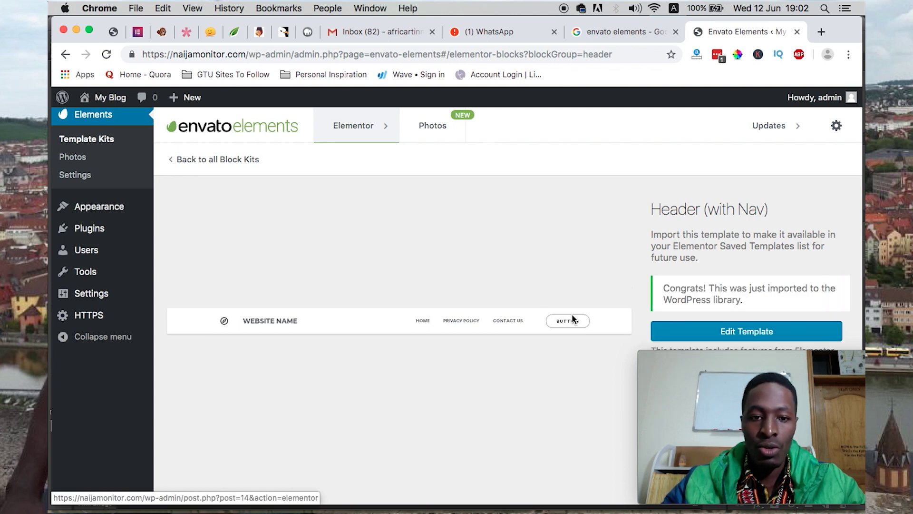
pyautogui.scroll(-4, 569, 314)
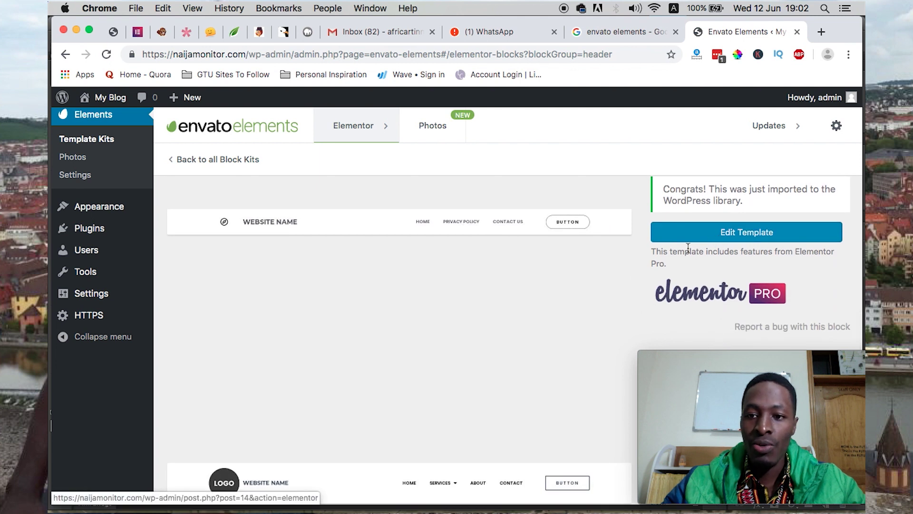
pyautogui.click(753, 238)
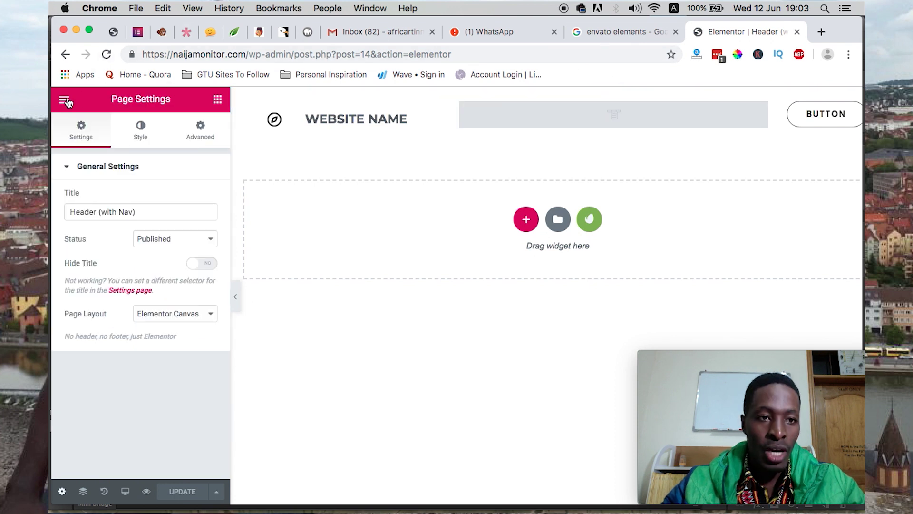
pyautogui.click(66, 100)
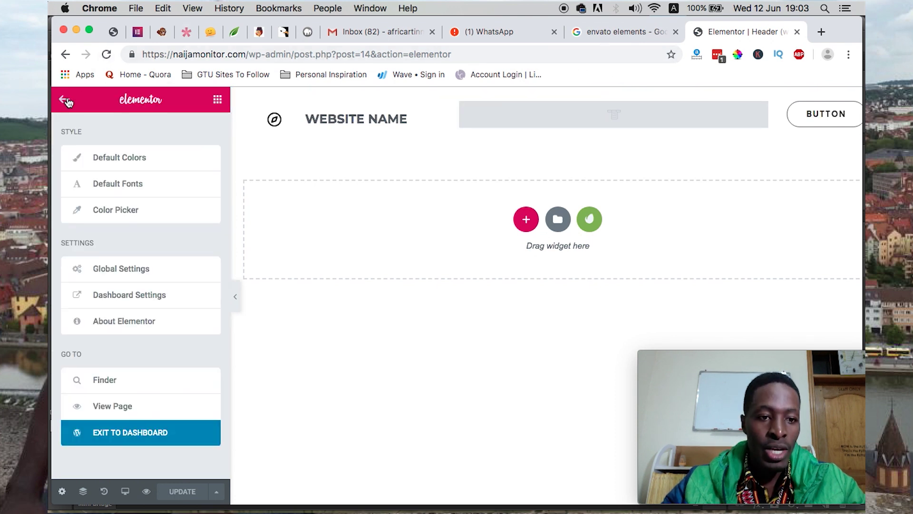
pyautogui.click(127, 433)
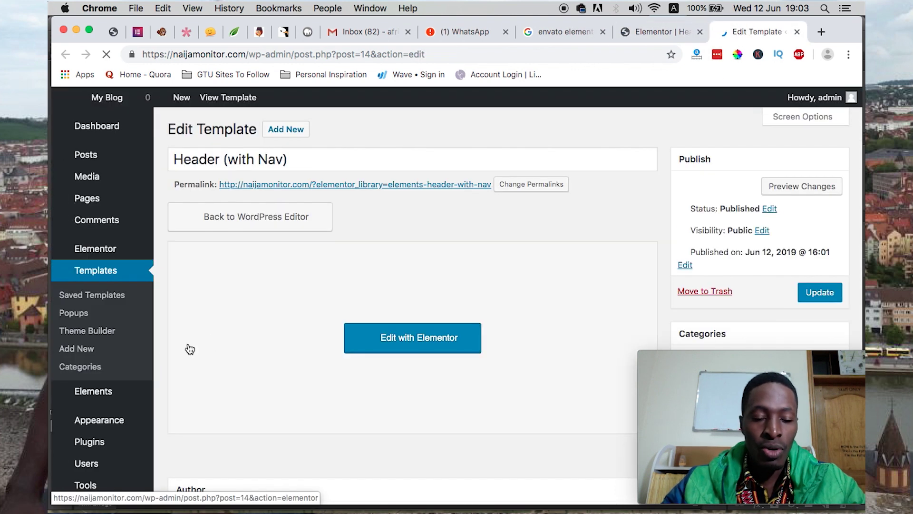
# In Appearance > Menus, remove the duplicate Home link and the Sample Page item
pyautogui.moveTo(138, 421)
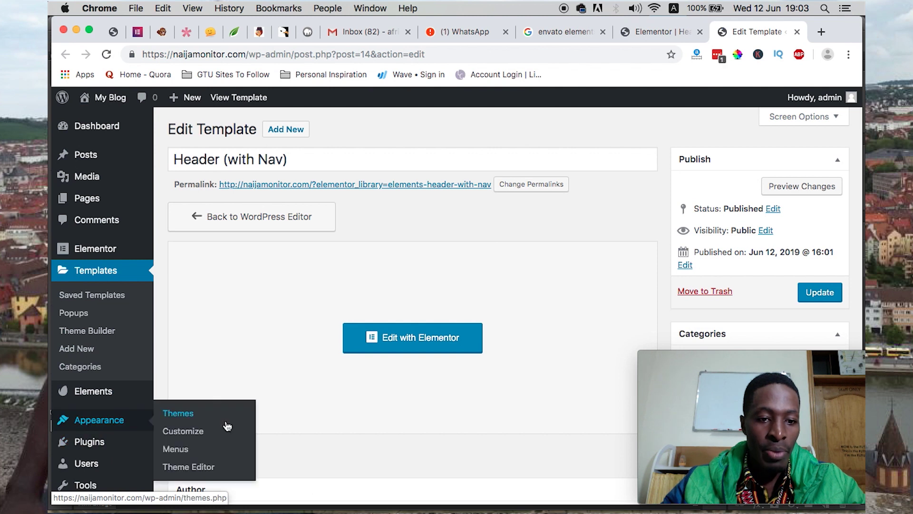
pyautogui.click(171, 450)
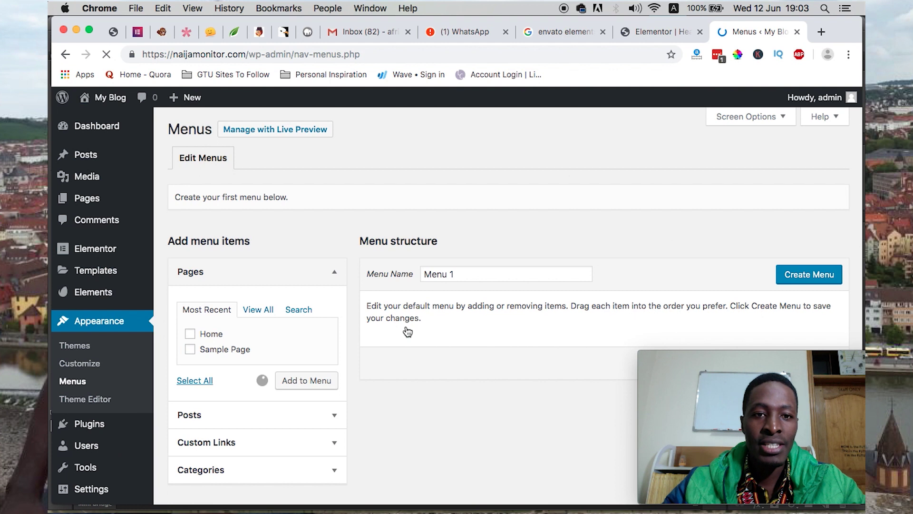
pyautogui.scroll(-2, 423, 387)
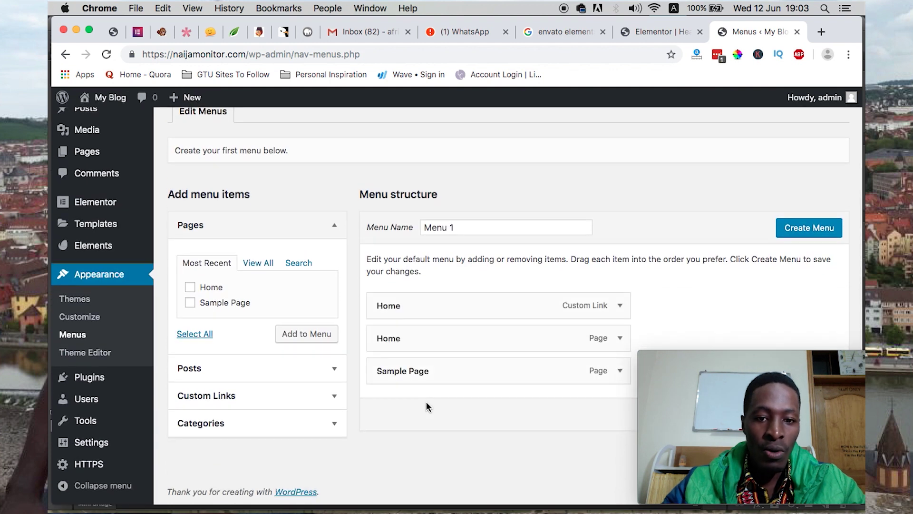
pyautogui.click(620, 305)
pyautogui.click(388, 428)
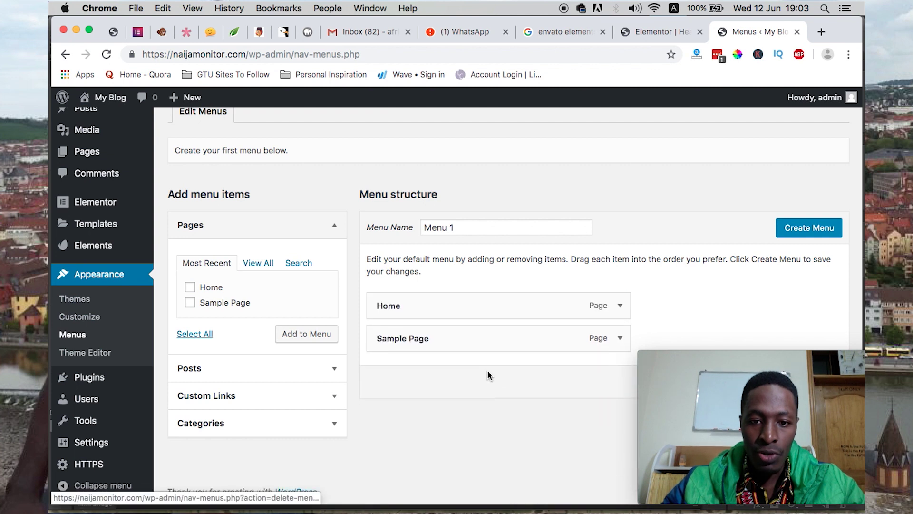
pyautogui.click(618, 339)
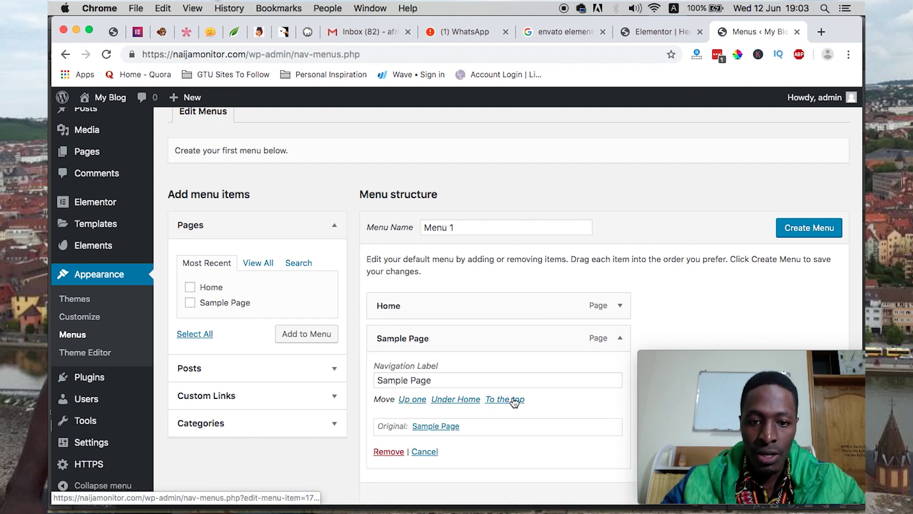
pyautogui.click(390, 452)
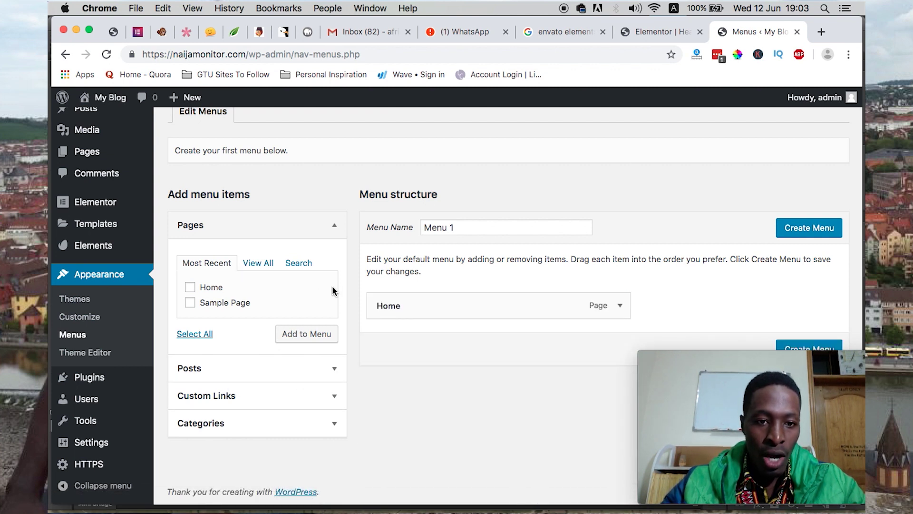
# Add Contact, Services and Portfolio as custom '#' links to the menu
pyautogui.click(335, 396)
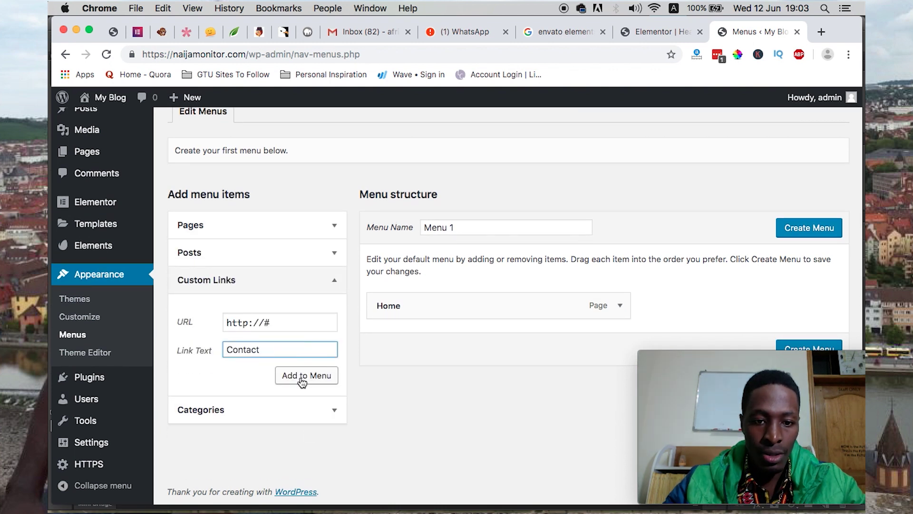
pyautogui.click(302, 376)
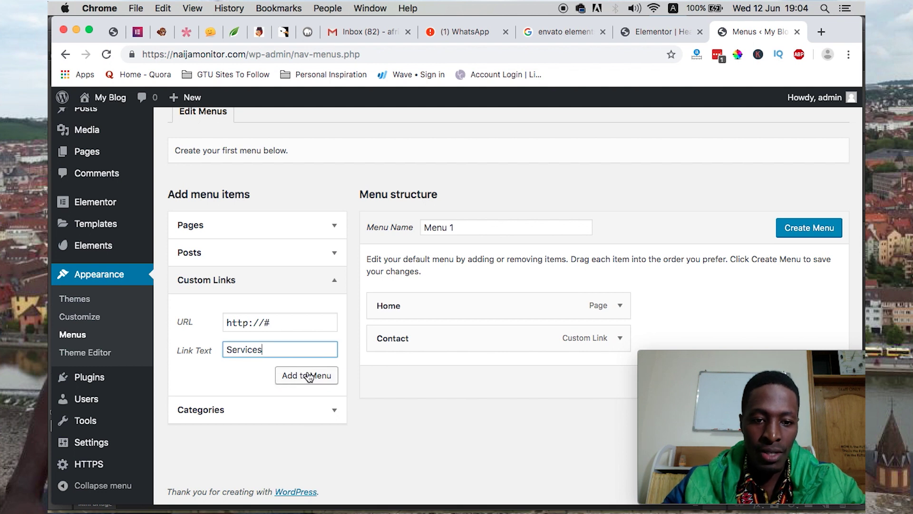
pyautogui.click(309, 376)
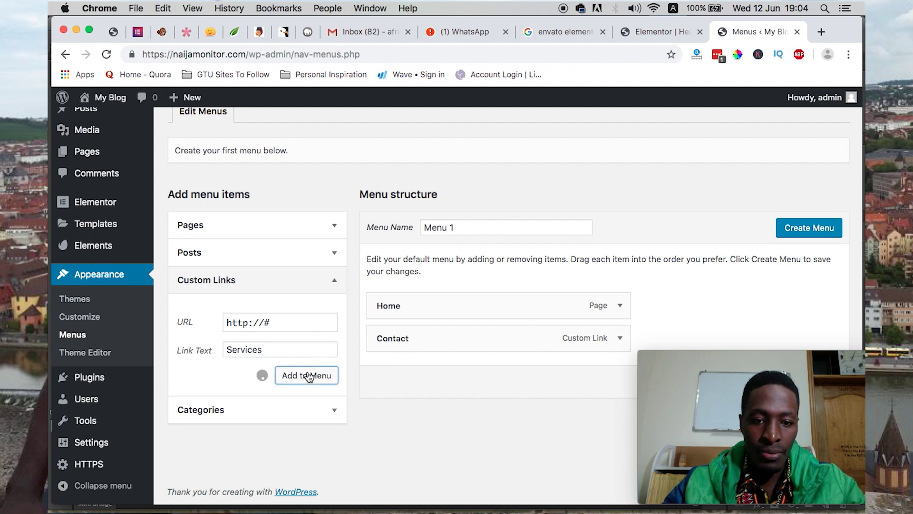
pyautogui.click(287, 321)
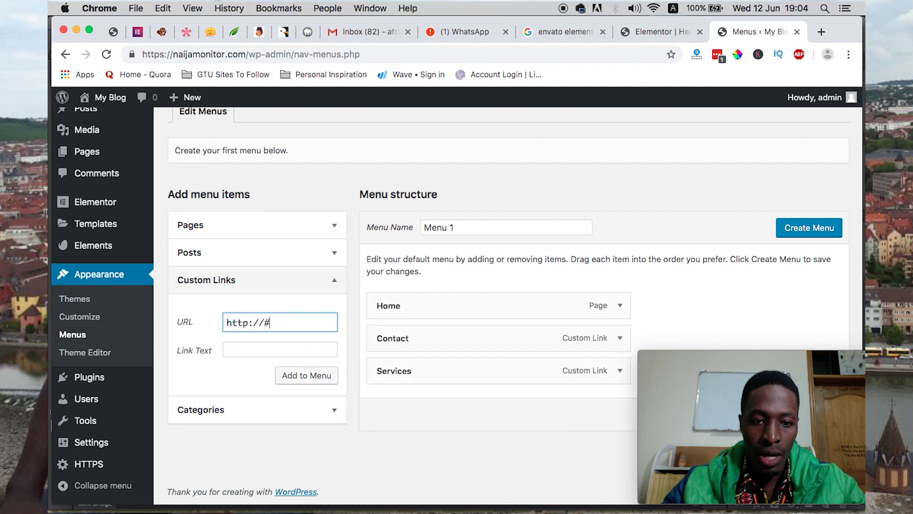
pyautogui.click(270, 348)
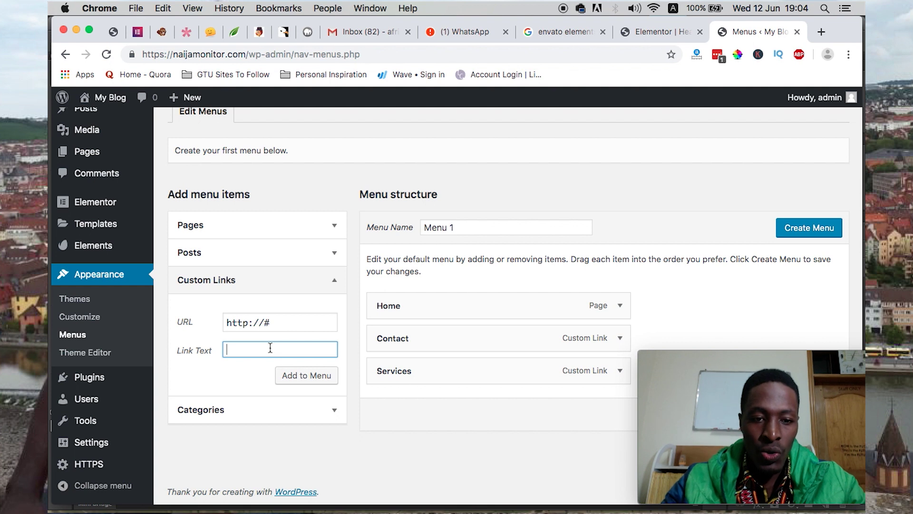
pyautogui.write('Portf')
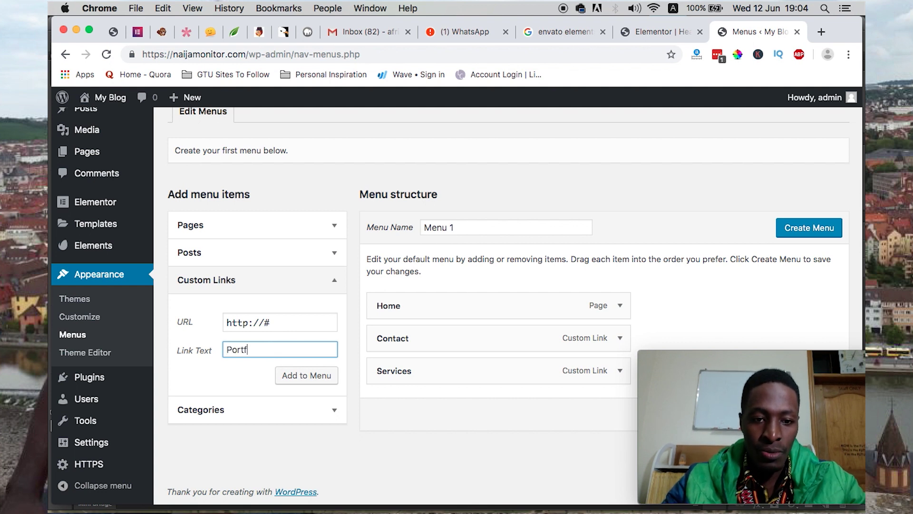
pyautogui.write('olio')
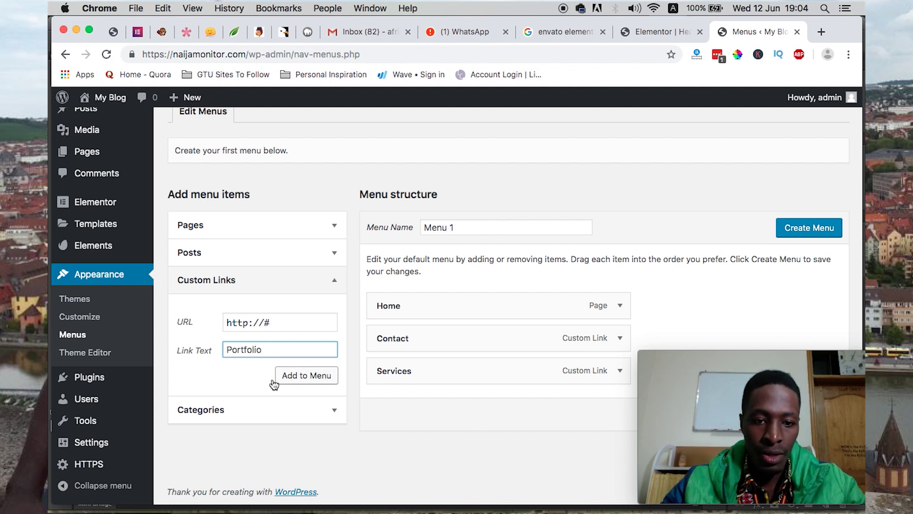
pyautogui.click(290, 376)
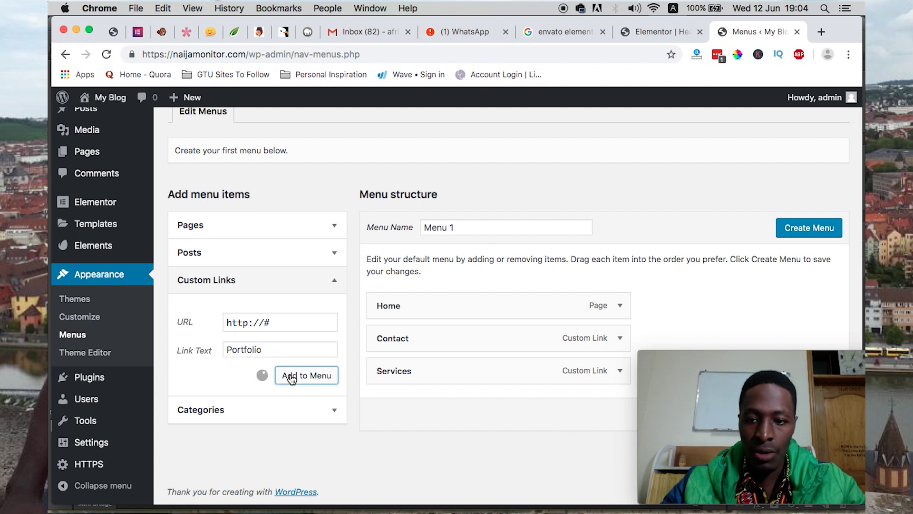
# Name the menu 'Main Menu', create it, assign it to Primary, and save
pyautogui.tripleClick(463, 220)
pyautogui.write('Manin')
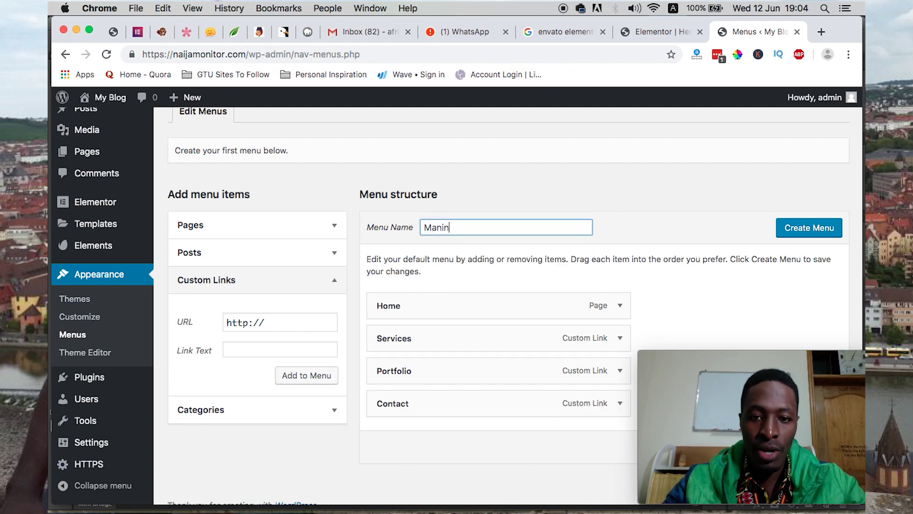
pyautogui.press('BackSpace')
pyautogui.press('BackSpace')
pyautogui.press('BackSpace')
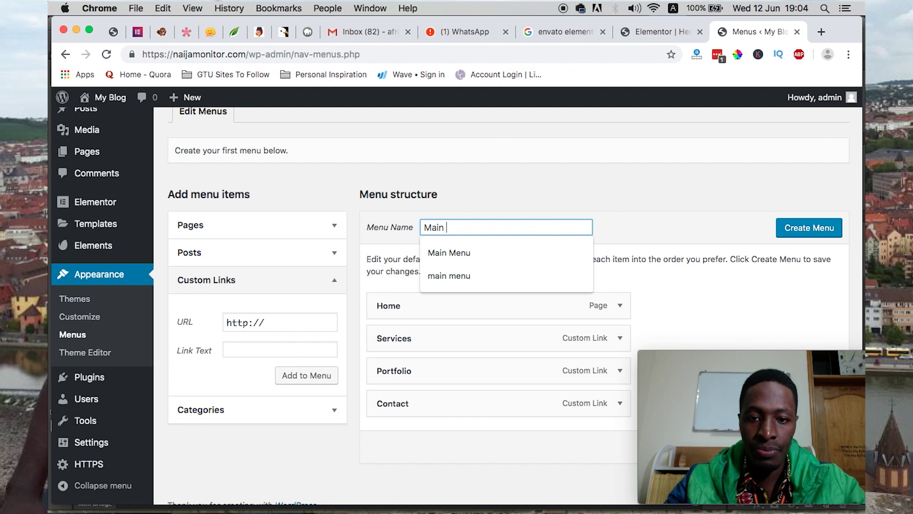
pyautogui.click(456, 253)
pyautogui.click(797, 227)
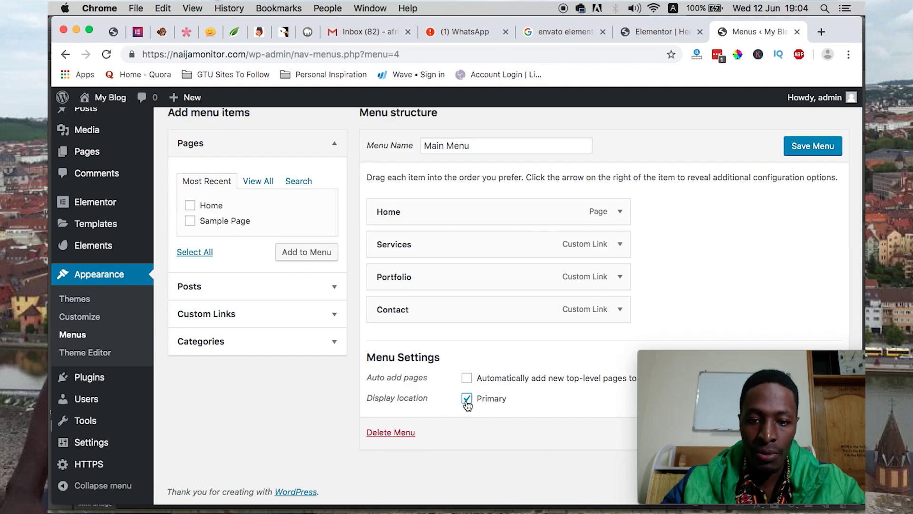
pyautogui.click(812, 144)
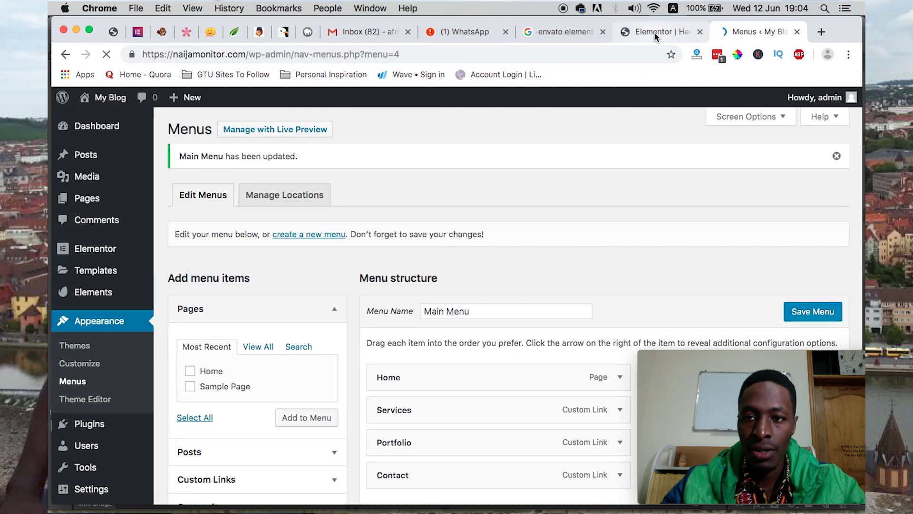
# Reload the Elementor editor so the header shows the four menu links, then select the header section
pyautogui.click(654, 32)
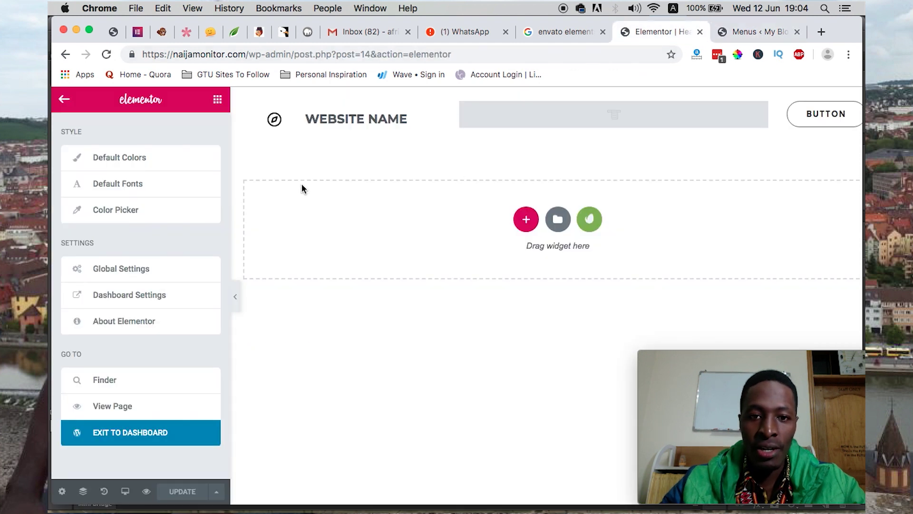
pyautogui.click(107, 55)
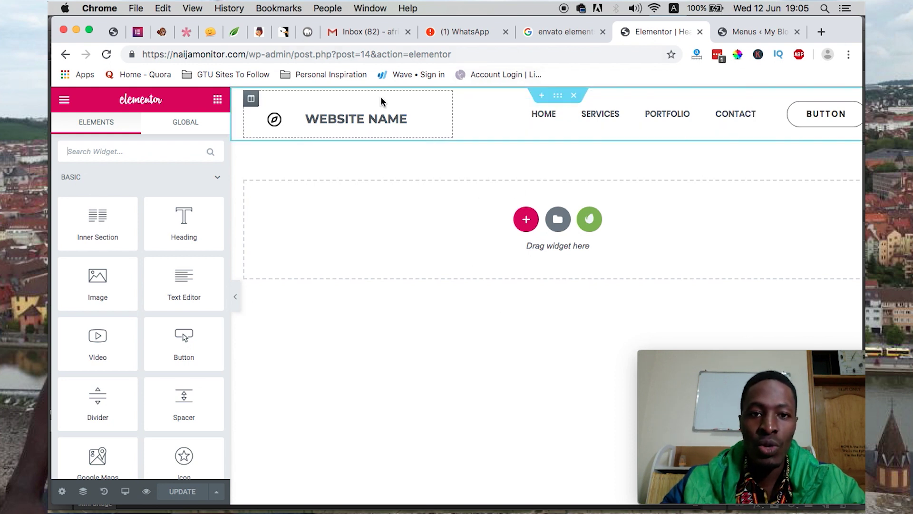
pyautogui.click(557, 101)
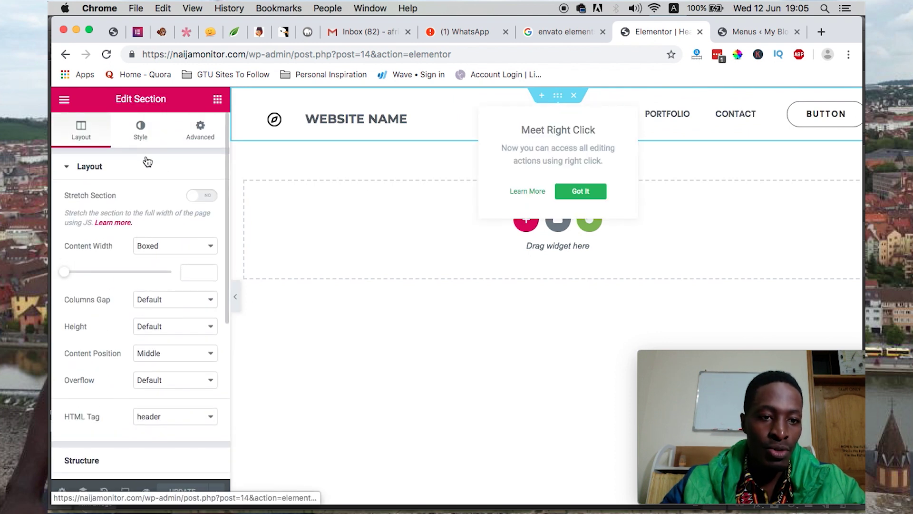
# Set the header section background to #23a455 green with lowered alpha for a pale translucent look
pyautogui.click(142, 131)
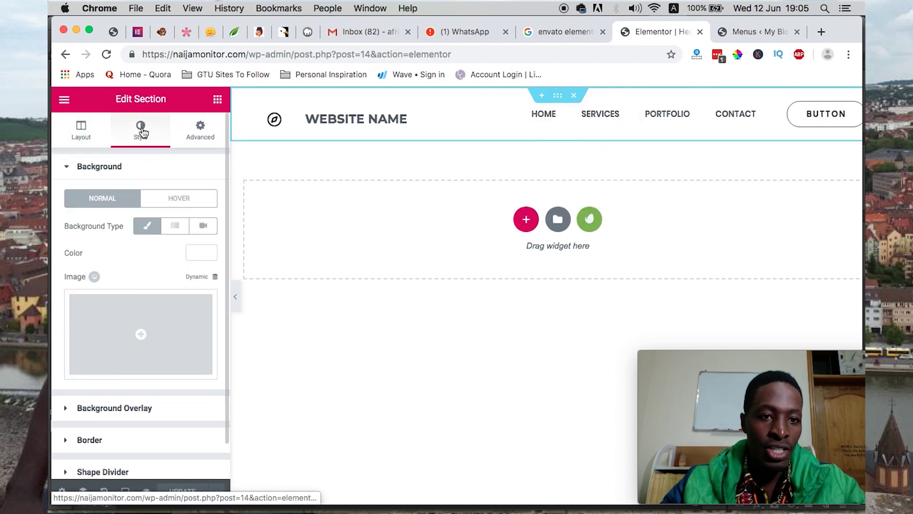
pyautogui.click(202, 253)
pyautogui.moveTo(90, 333); pyautogui.dragTo(66, 302)
pyautogui.click(146, 393)
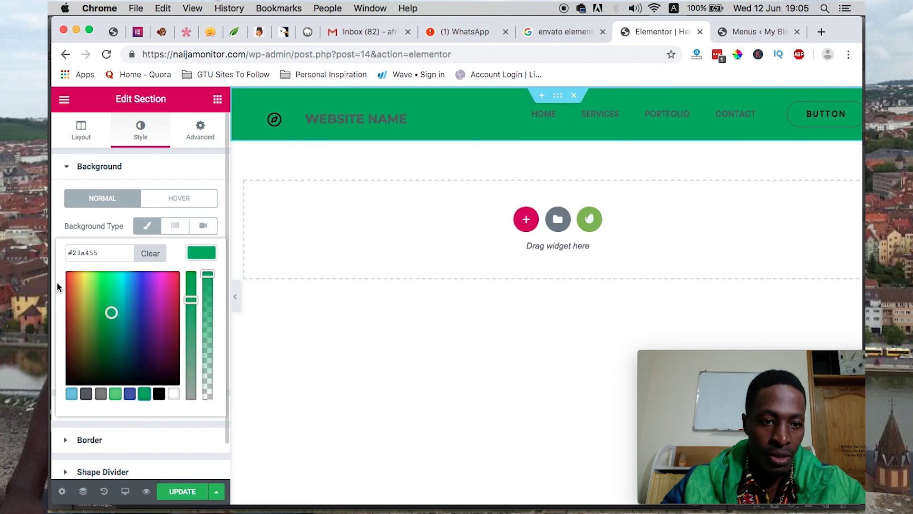
pyautogui.click(116, 311)
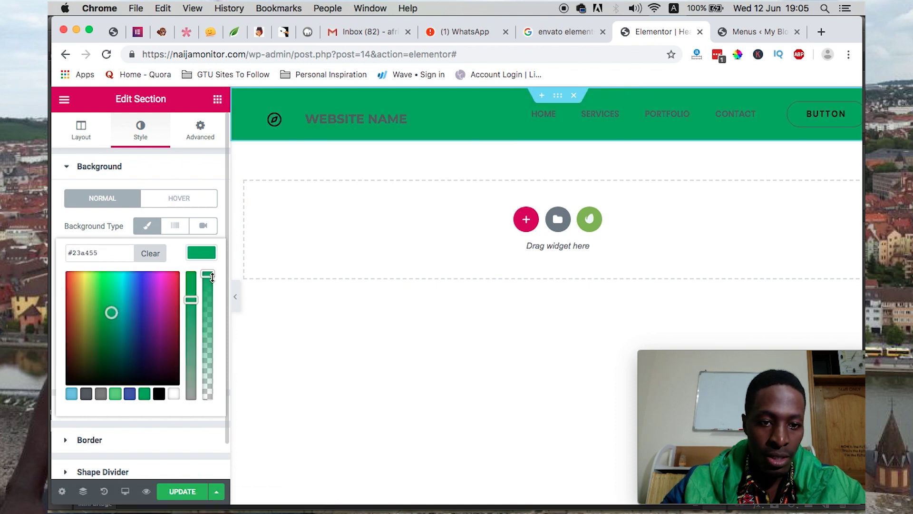
pyautogui.moveTo(208, 275); pyautogui.dragTo(215, 386)
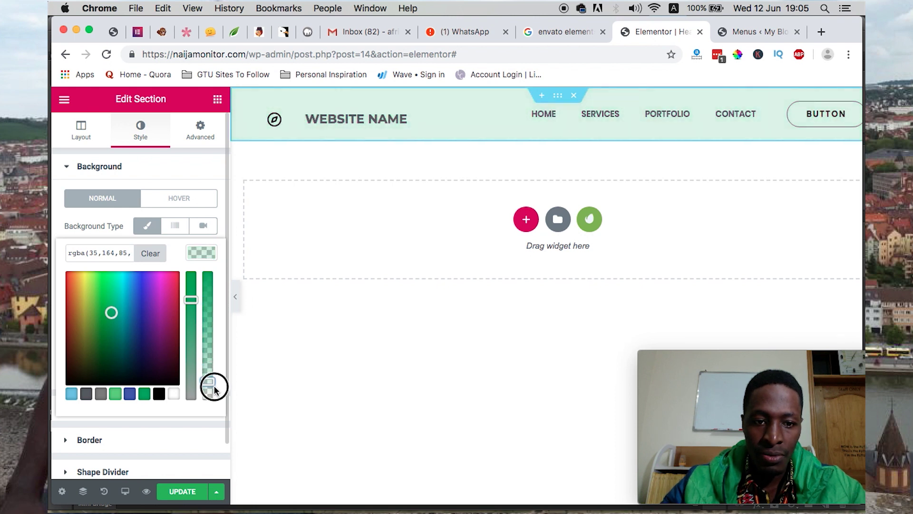
pyautogui.click(188, 491)
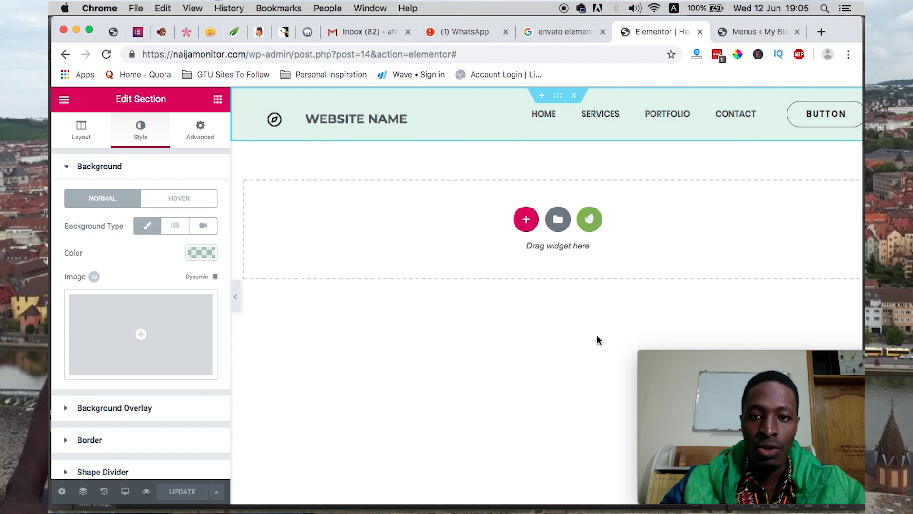
pyautogui.click(470, 361)
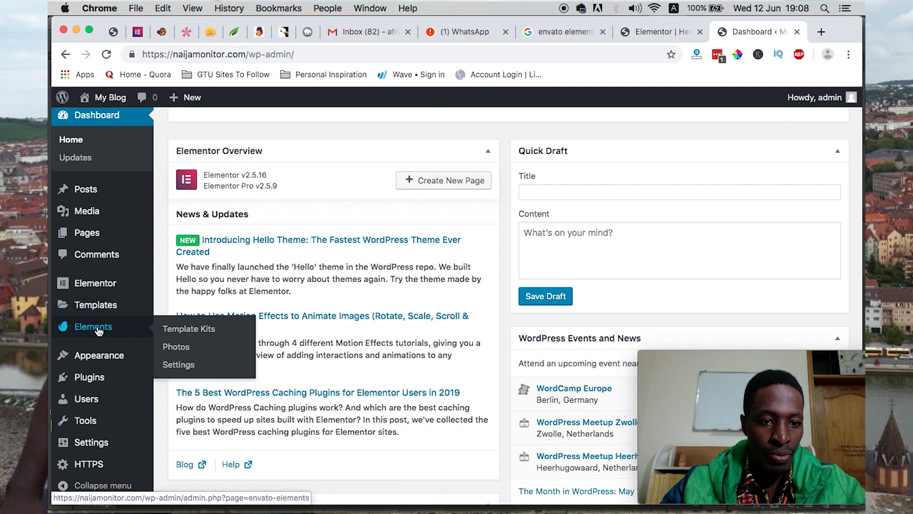
# From Theme Builder's Header list, create a new template with type Header
pyautogui.moveTo(103, 306)
pyautogui.click(188, 349)
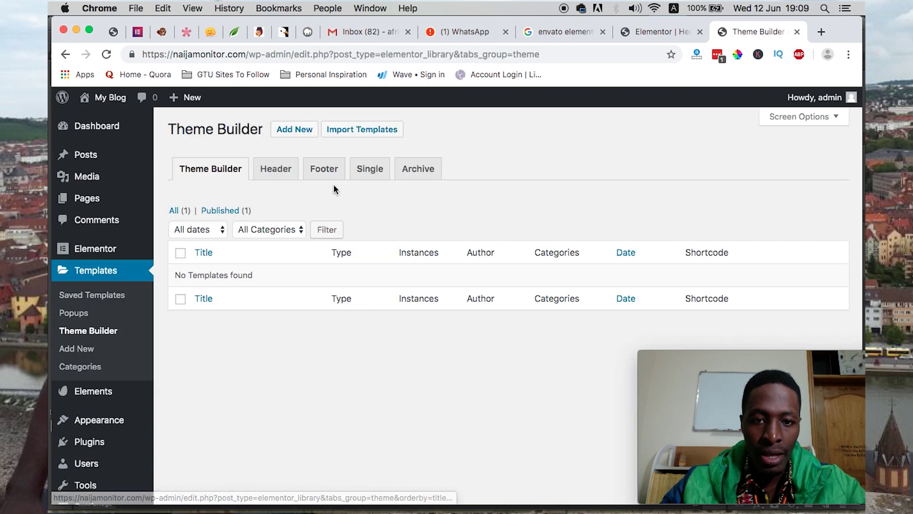
pyautogui.click(286, 172)
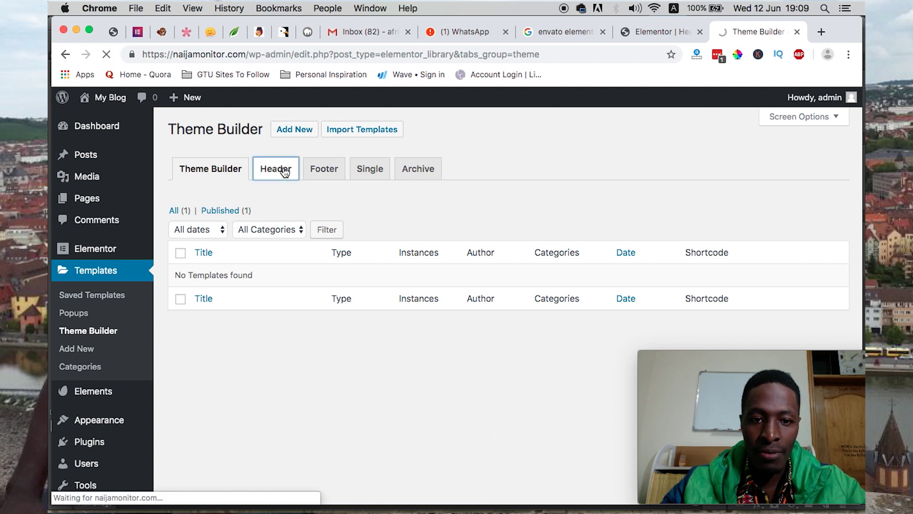
pyautogui.click(507, 420)
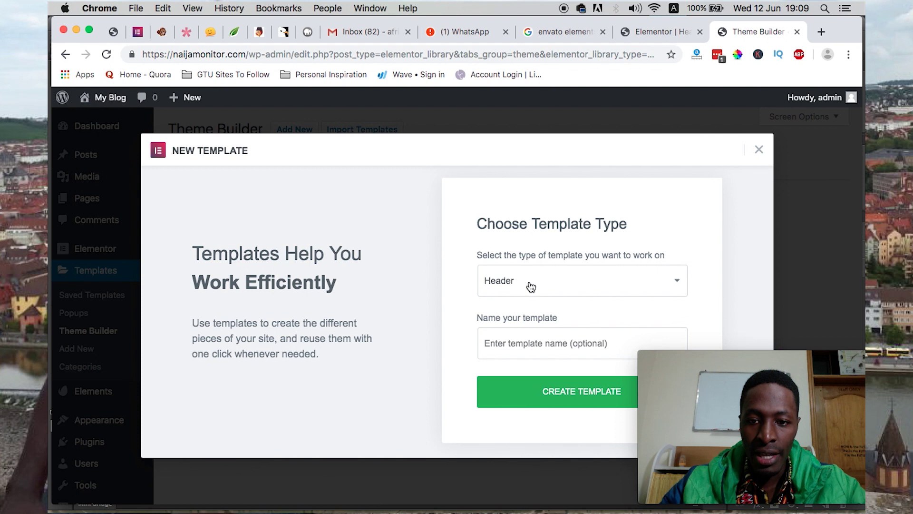
pyautogui.click(530, 283)
pyautogui.click(529, 278)
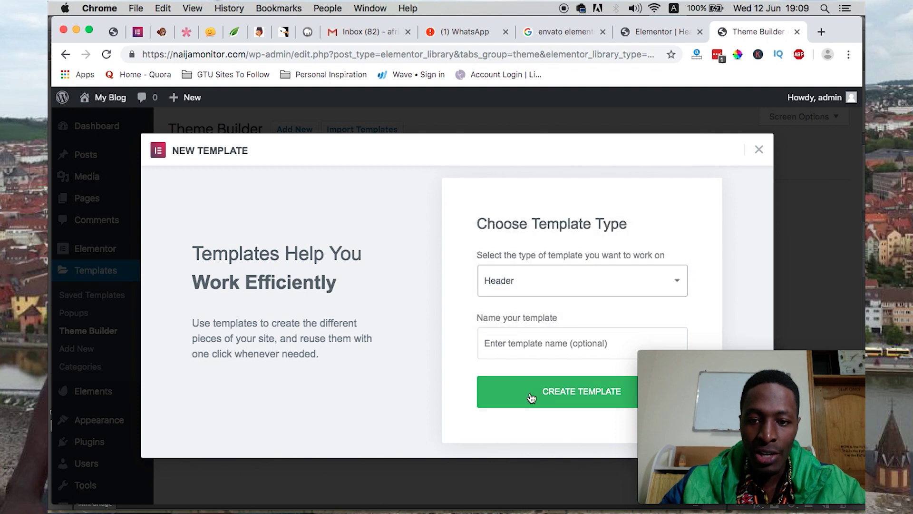
pyautogui.click(581, 400)
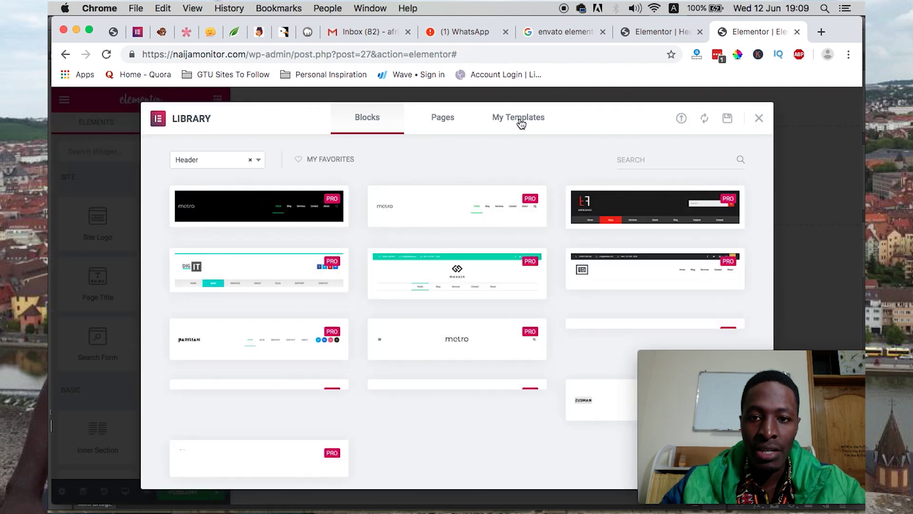
# Insert the saved 'Header (with Nav)' template from My Templates, accepting its document settings
pyautogui.click(521, 118)
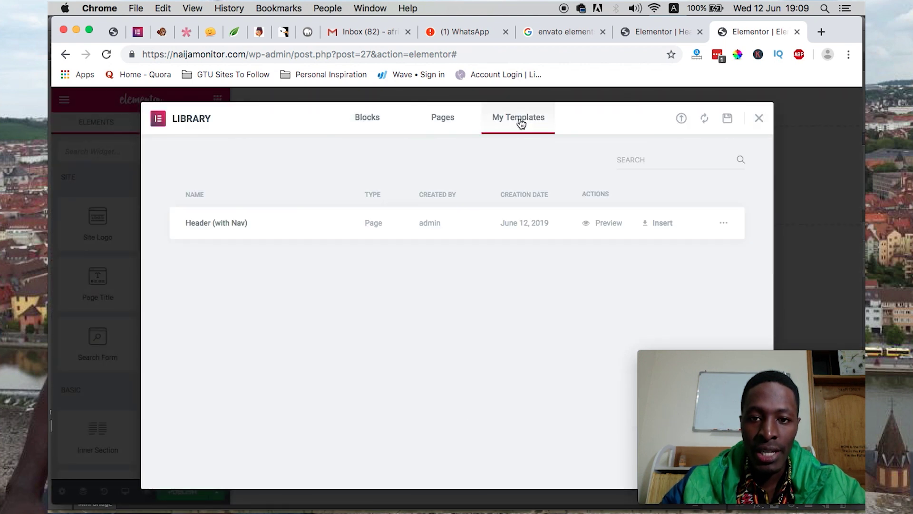
pyautogui.click(662, 228)
pyautogui.click(514, 342)
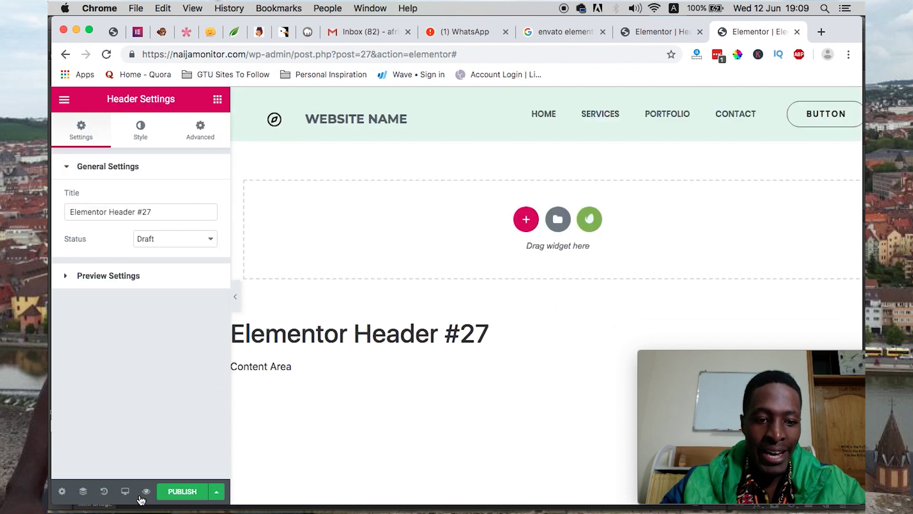
# Publish the header with an Entire Site display condition
pyautogui.click(217, 491)
pyautogui.click(129, 435)
pyautogui.click(435, 386)
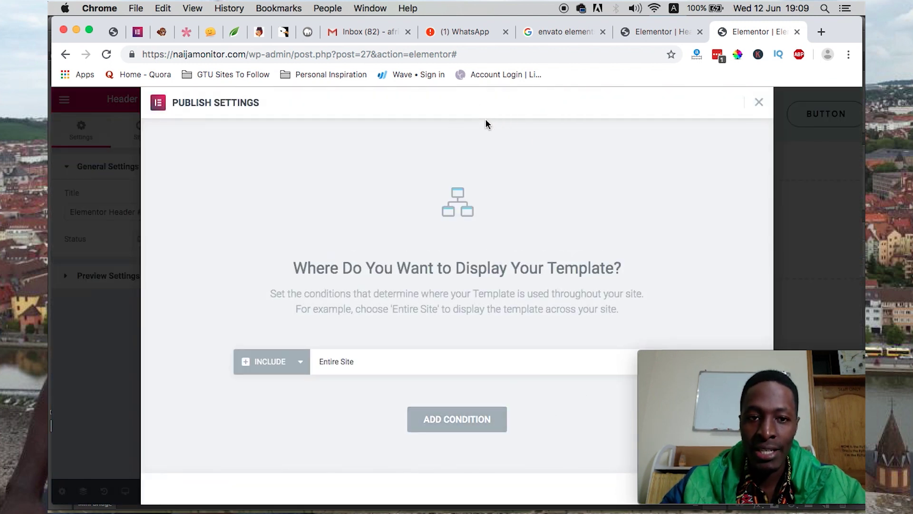
pyautogui.moveTo(751, 428); pyautogui.dragTo(710, 144)
pyautogui.click(726, 488)
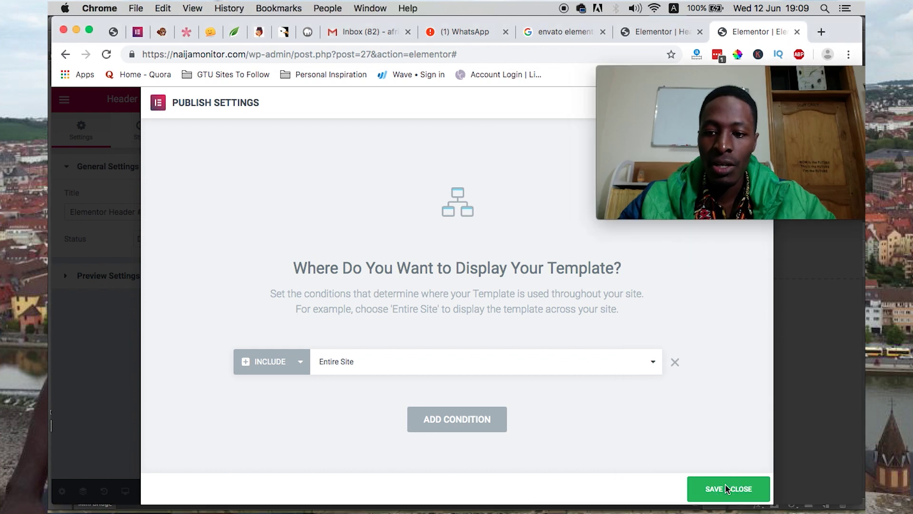
pyautogui.click(726, 489)
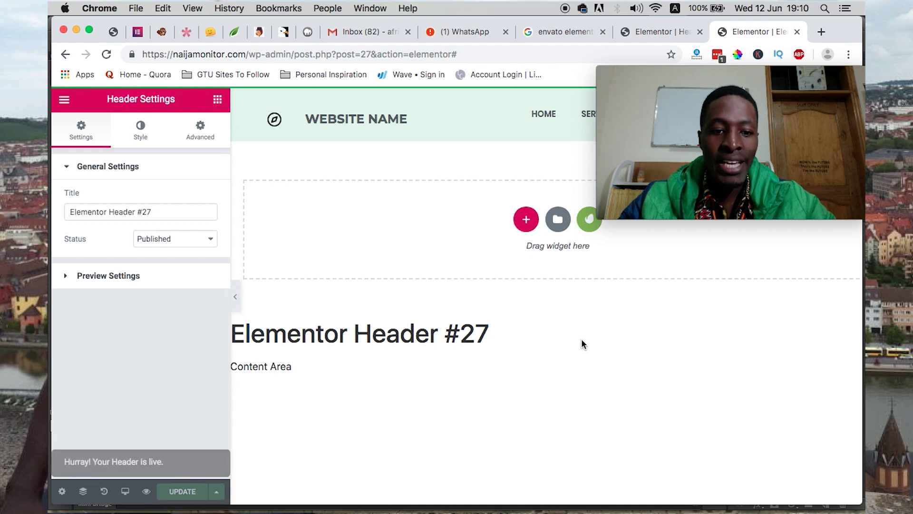
# Preview the published header on the site in its own tab
pyautogui.moveTo(663, 74); pyautogui.dragTo(695, 371)
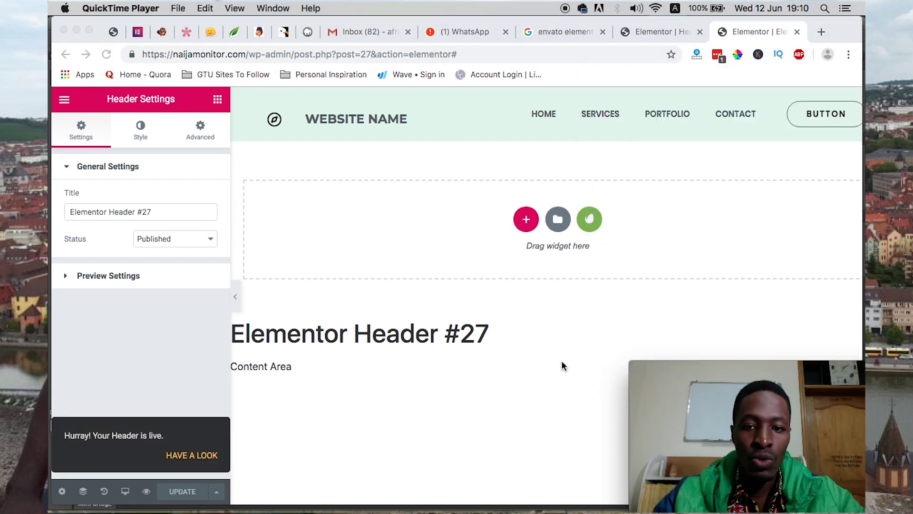
pyautogui.click(401, 300)
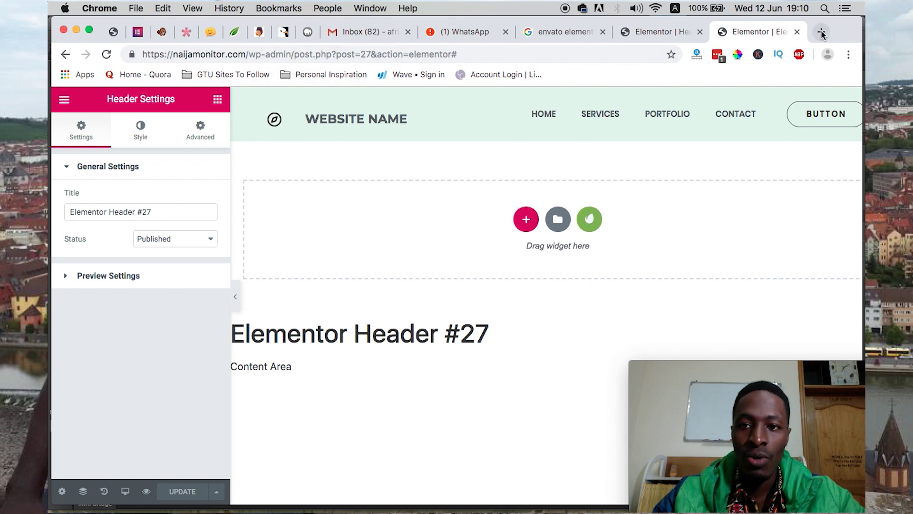
pyautogui.click(818, 31)
pyautogui.click(797, 32)
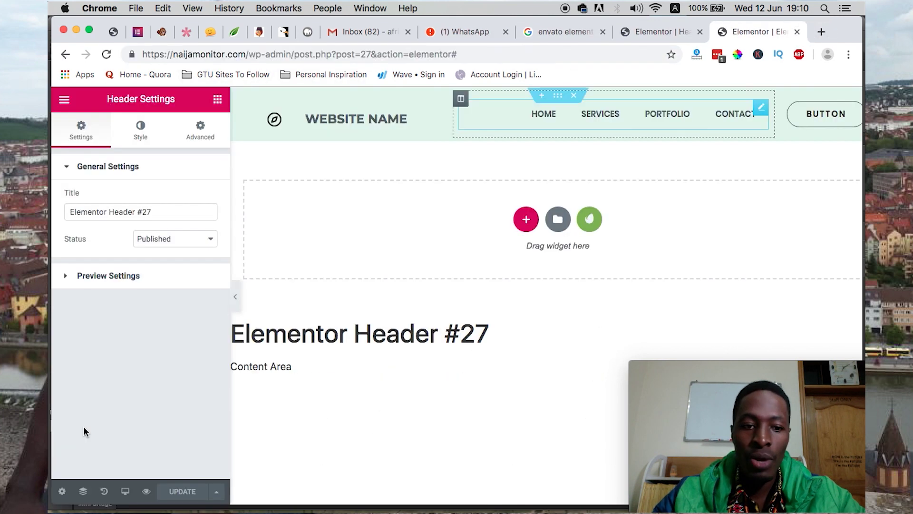
pyautogui.click(145, 494)
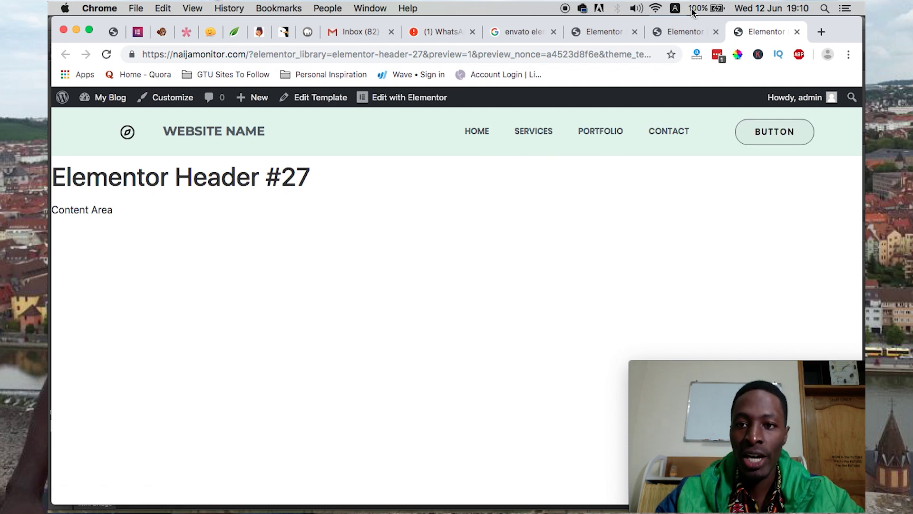
# Close the extra tabs and return to the Header (with Nav) editor
pyautogui.click(675, 32)
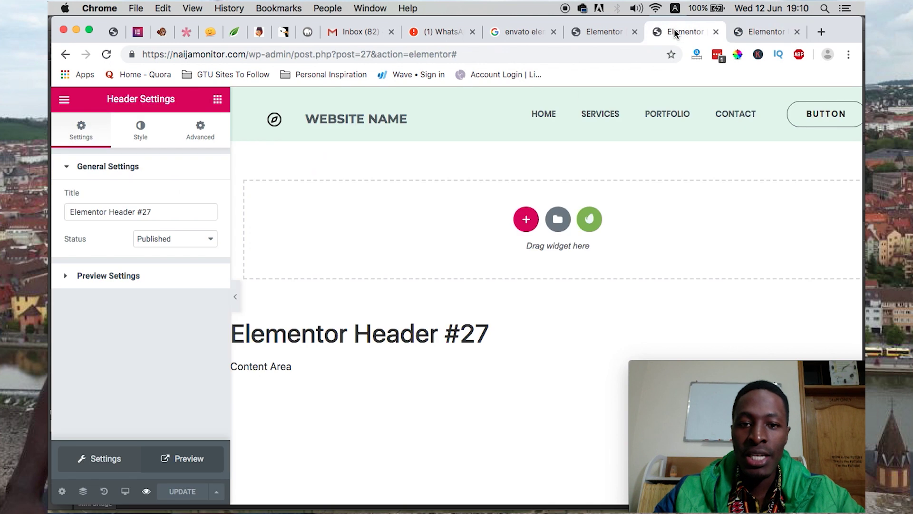
pyautogui.click(717, 32)
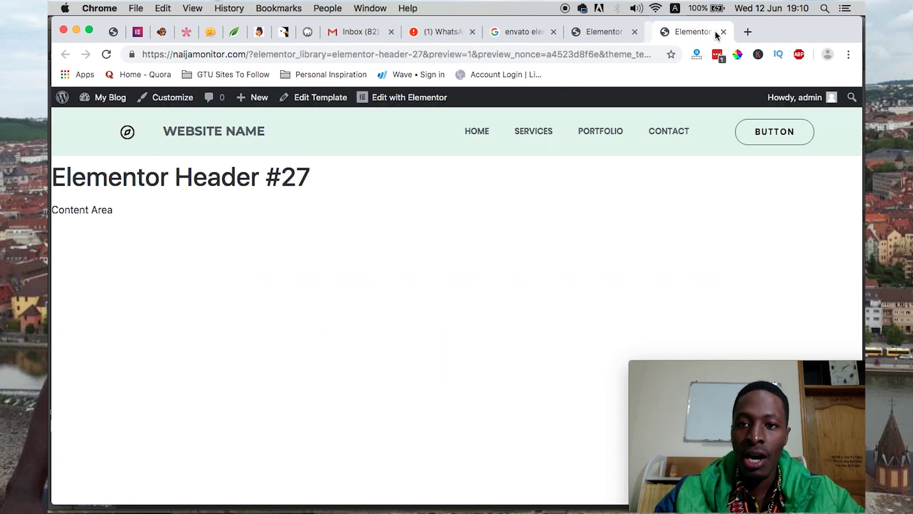
pyautogui.click(588, 39)
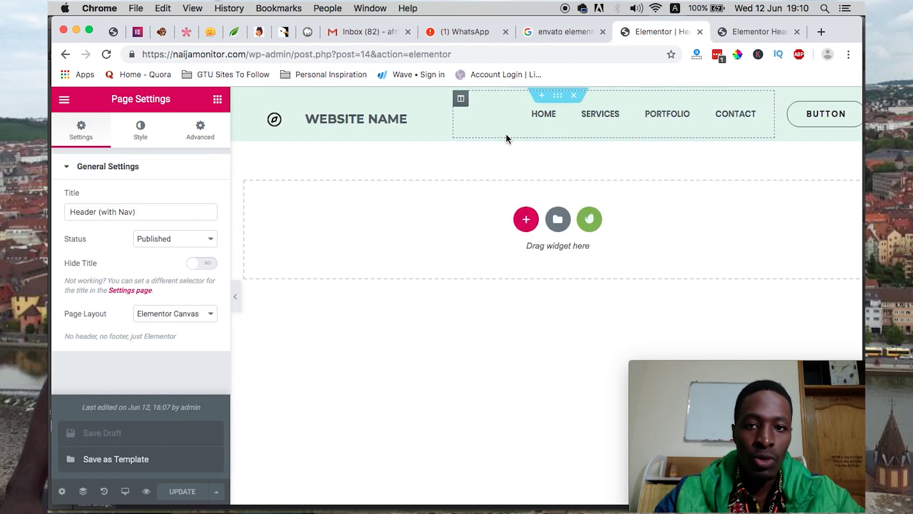
# Exit the editor to the dashboard and browse Envato Elements' Elementor footer blocks
pyautogui.click(66, 100)
pyautogui.click(119, 431)
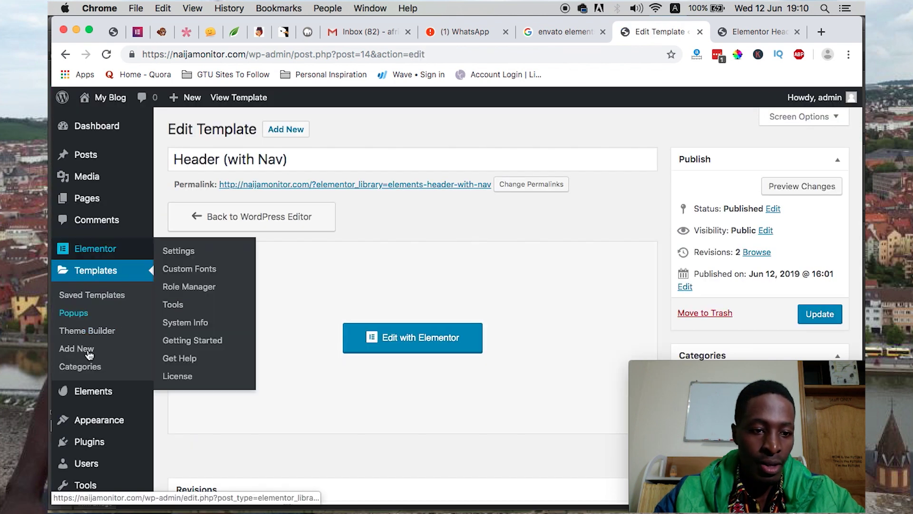
pyautogui.moveTo(98, 398)
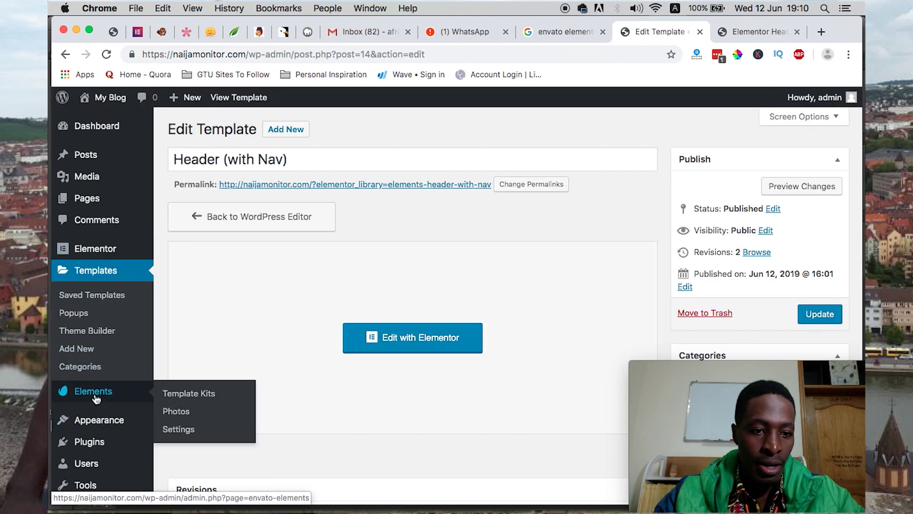
pyautogui.click(195, 393)
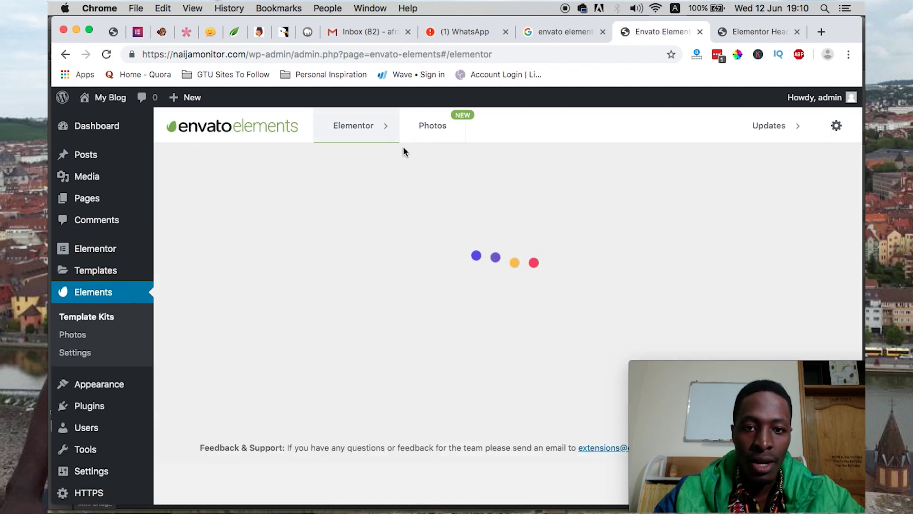
pyautogui.moveTo(369, 141)
pyautogui.click(374, 194)
pyautogui.scroll(-5, 514, 311)
pyautogui.click(734, 357)
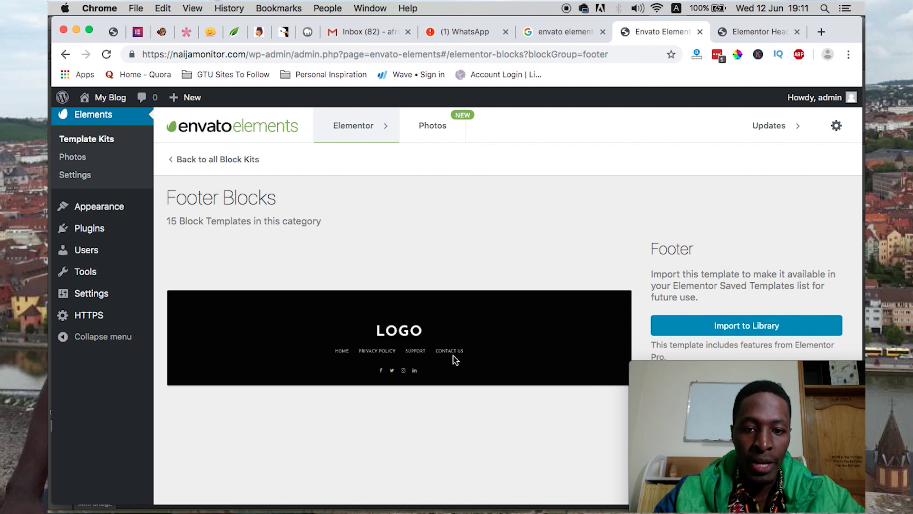
# Import the navy About Us / Menu / Social footer block and open it for editing
pyautogui.scroll(-5, 453, 356)
pyautogui.scroll(1, 453, 357)
pyautogui.scroll(-3, 454, 360)
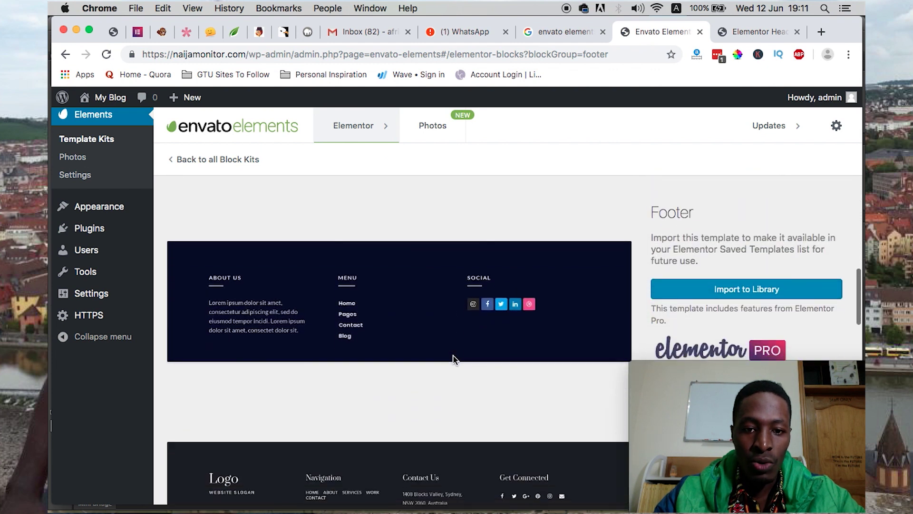
pyautogui.scroll(-1, 453, 360)
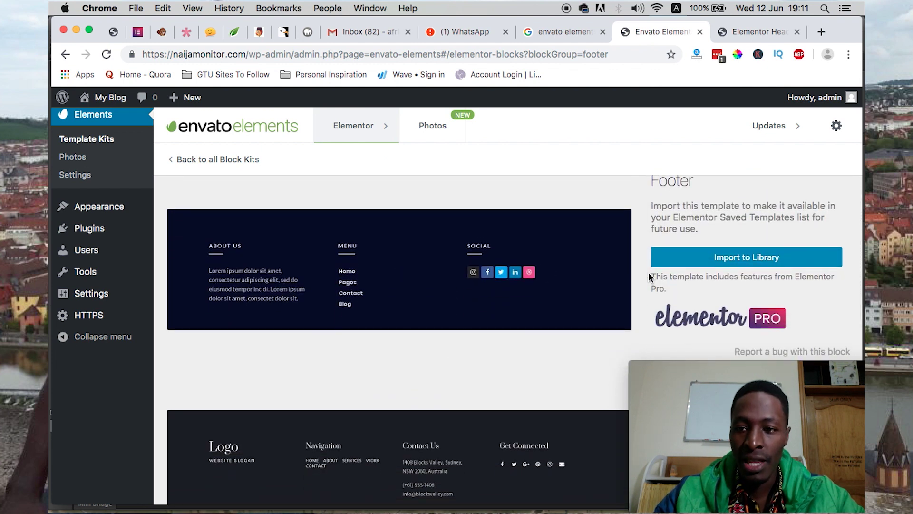
pyautogui.click(758, 256)
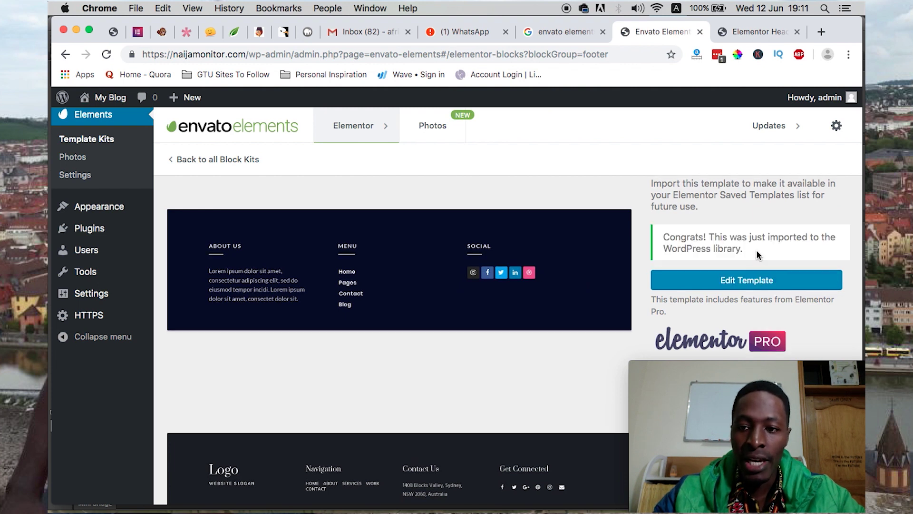
pyautogui.click(735, 286)
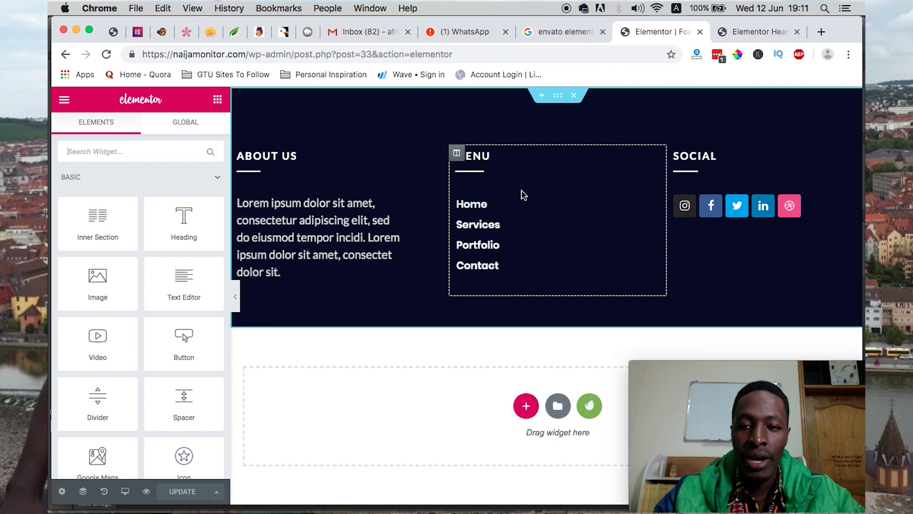
# Change the footer section's background from navy to dark green #043000 and save it
pyautogui.click(558, 97)
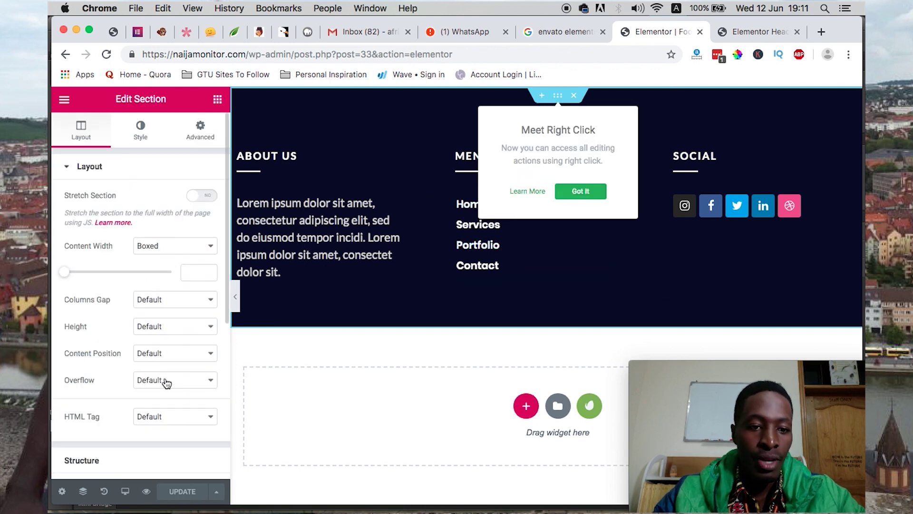
pyautogui.click(141, 128)
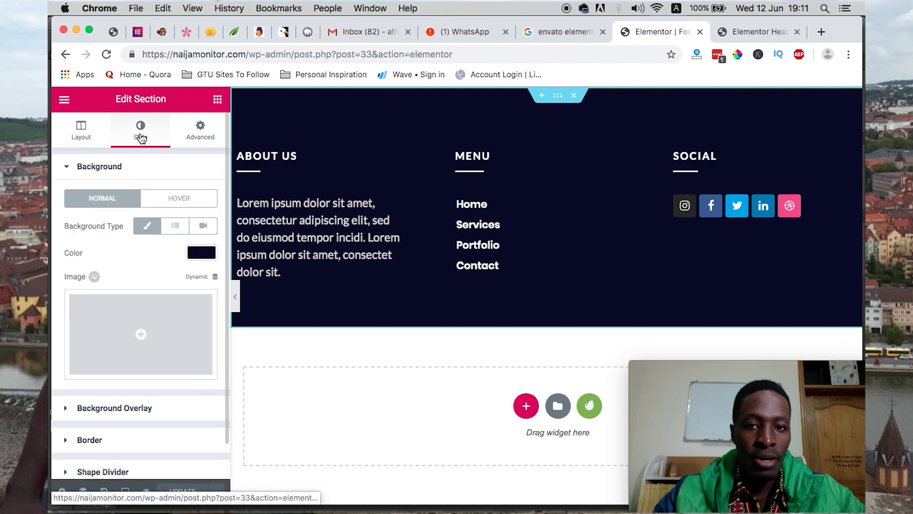
pyautogui.click(197, 256)
pyautogui.moveTo(104, 338); pyautogui.dragTo(102, 363)
pyautogui.click(305, 343)
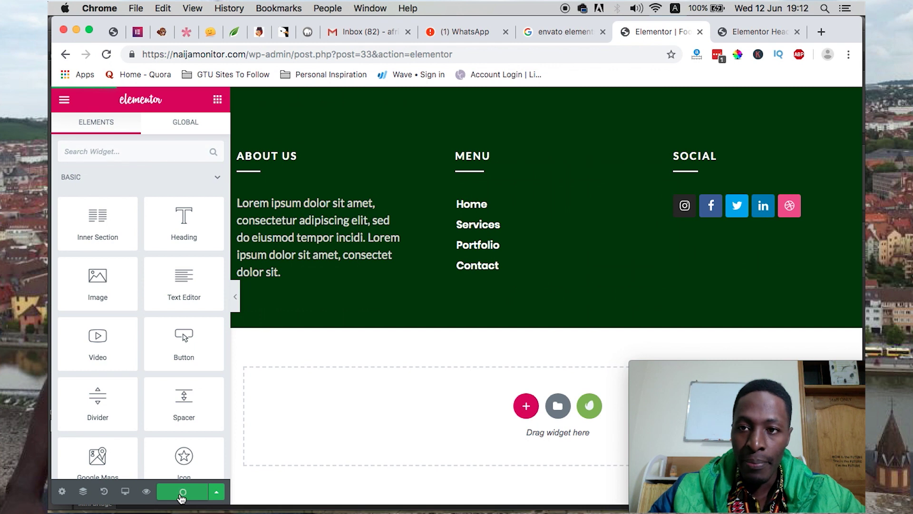
pyautogui.press('super+bracketleft')
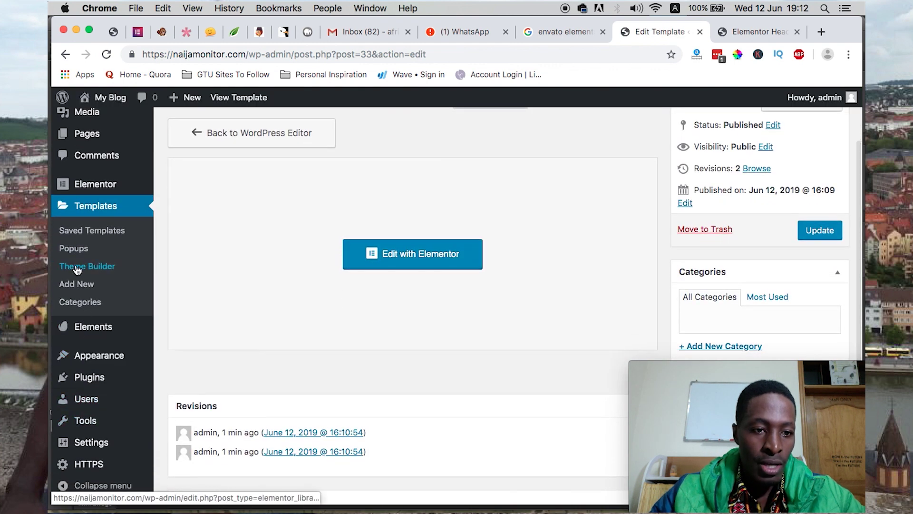
# Create a new Theme Builder footer and insert the saved Footer template with its document settings
pyautogui.click(76, 268)
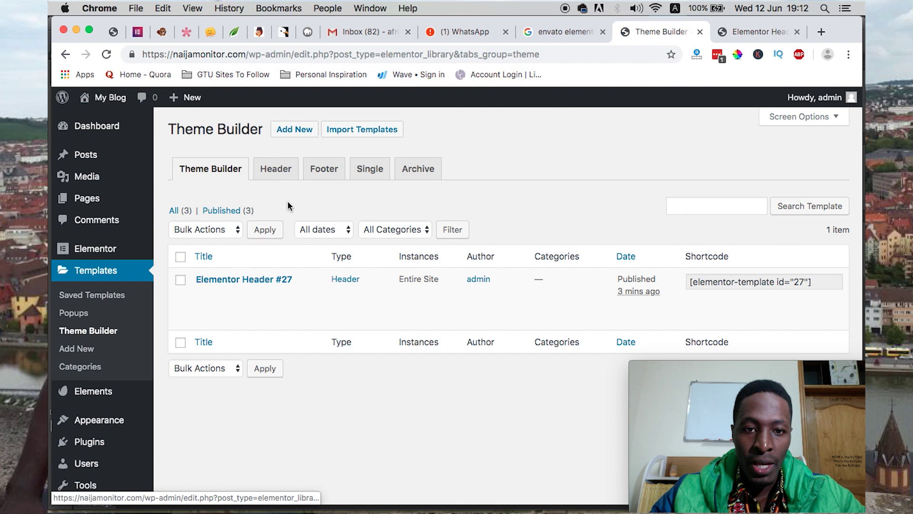
pyautogui.click(326, 175)
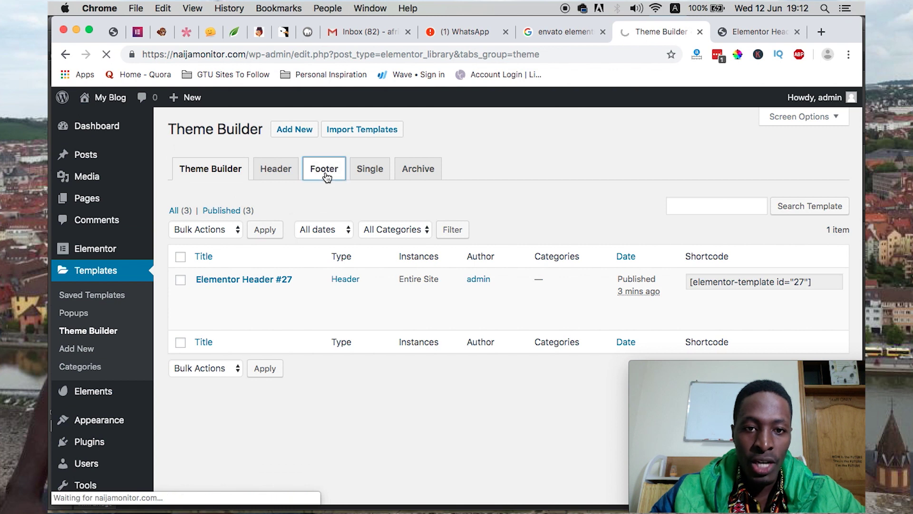
pyautogui.click(500, 433)
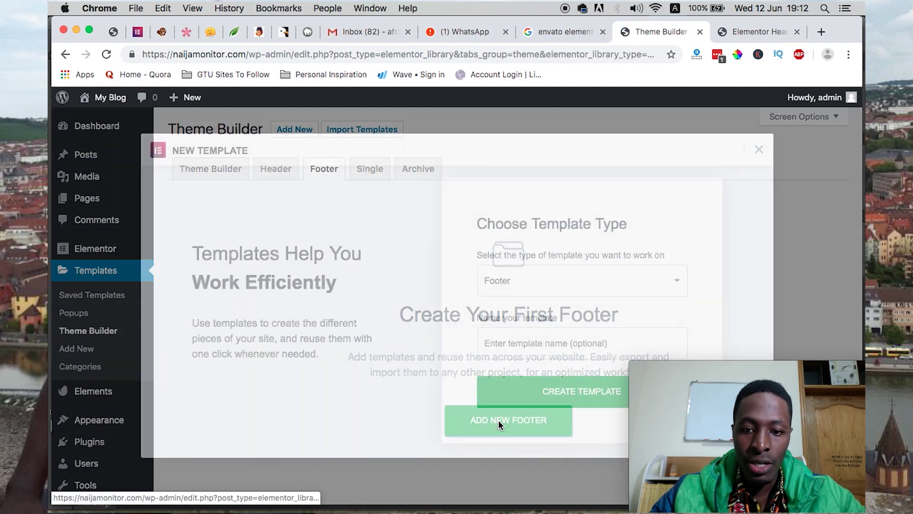
pyautogui.click(549, 393)
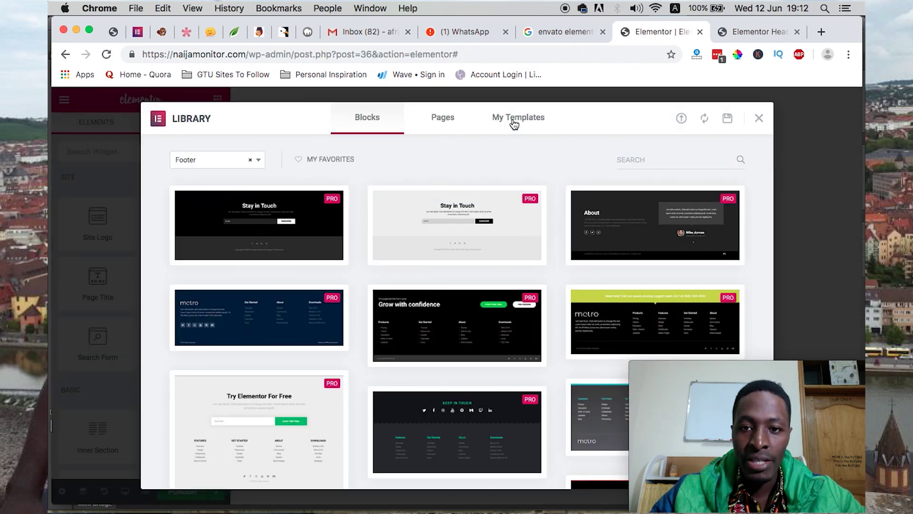
pyautogui.click(514, 124)
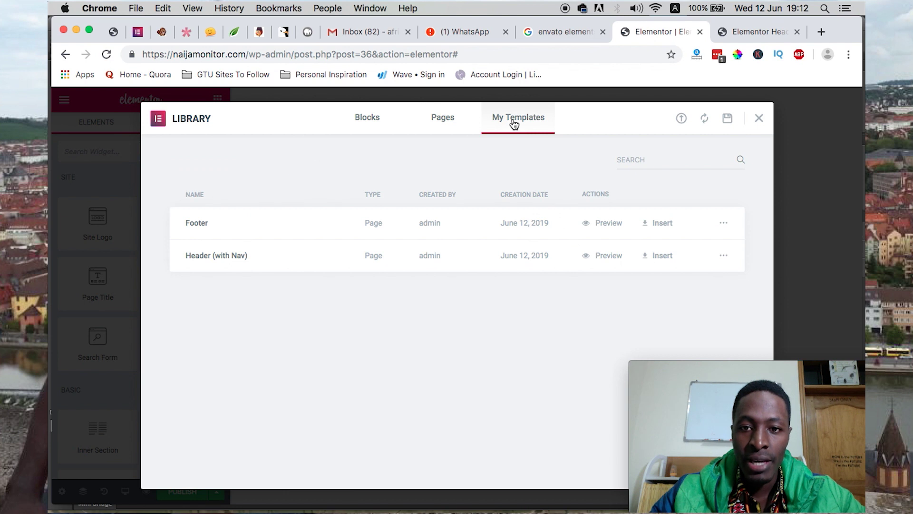
pyautogui.click(659, 223)
pyautogui.click(536, 340)
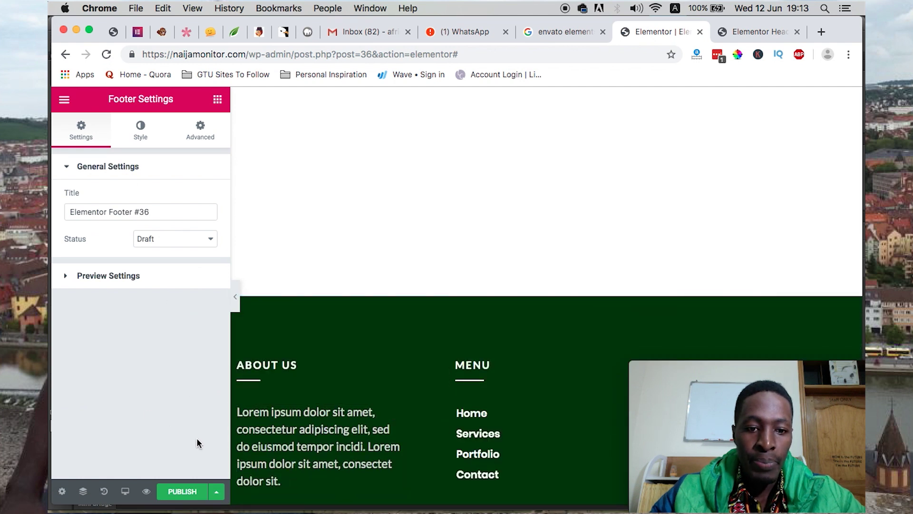
# Publish the footer with an Include Entire Site display condition
pyautogui.click(215, 490)
pyautogui.click(122, 433)
pyautogui.click(433, 387)
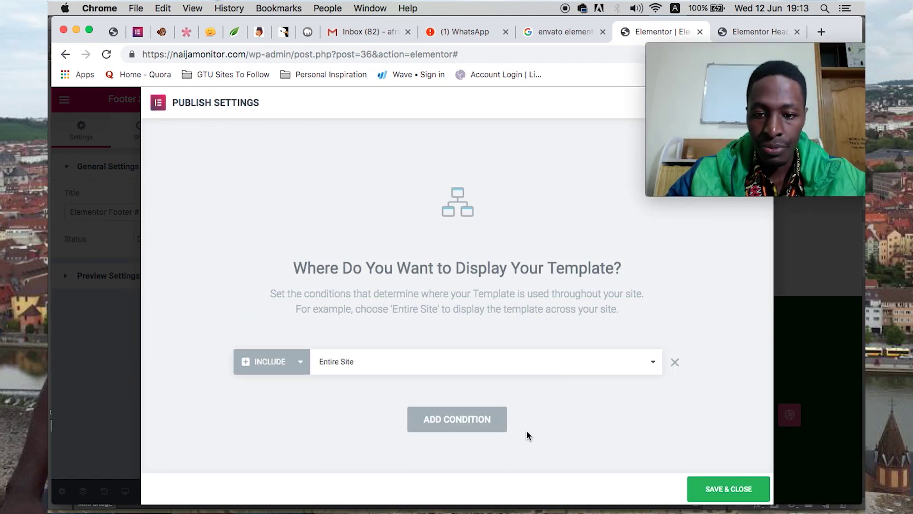
pyautogui.click(744, 487)
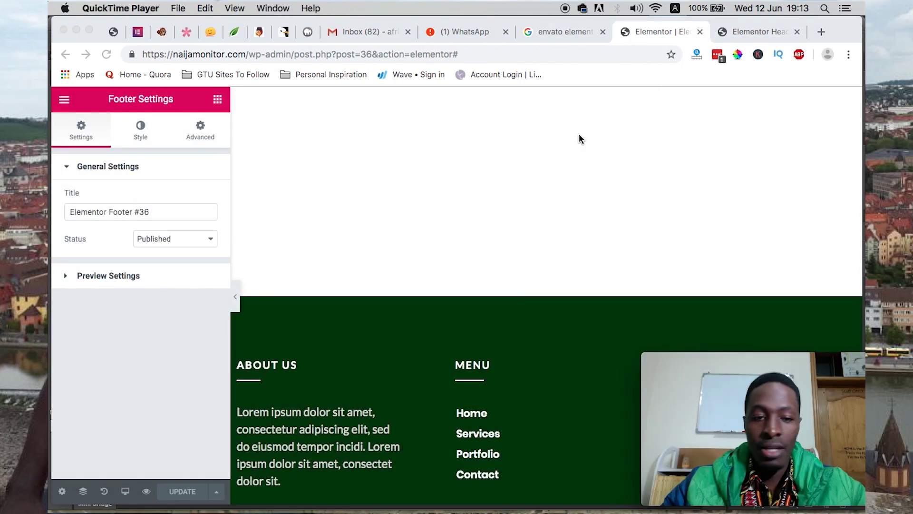
pyautogui.click(731, 30)
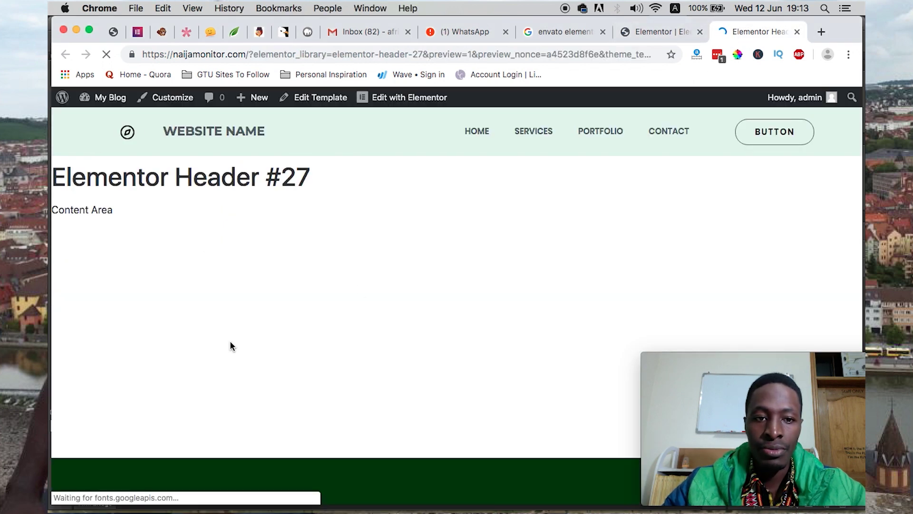
# Check the dark-green footer beneath the header preview, then exit the footer editor to the dashboard
pyautogui.scroll(-5, 240, 369)
pyautogui.moveTo(737, 354); pyautogui.dragTo(737, 91)
pyautogui.scroll(5, 478, 167)
pyautogui.scroll(-5, 478, 165)
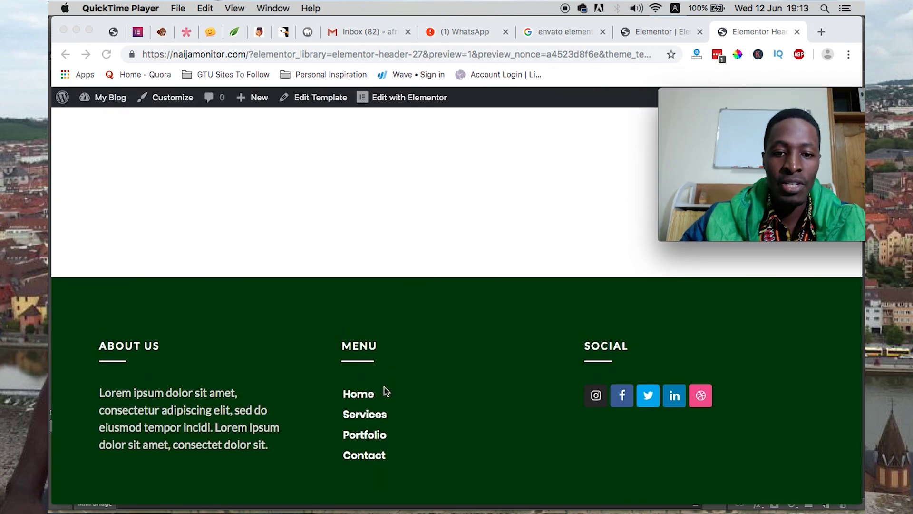
pyautogui.scroll(5, 433, 385)
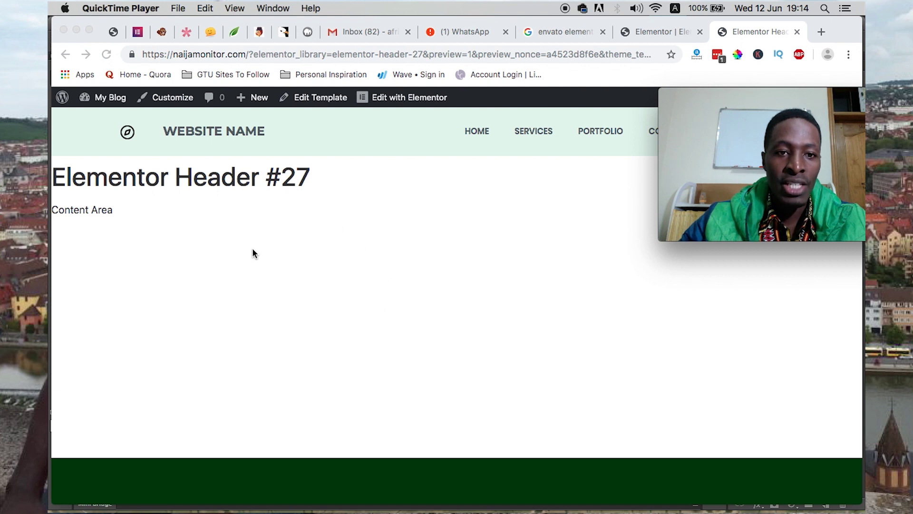
pyautogui.scroll(-5, 415, 248)
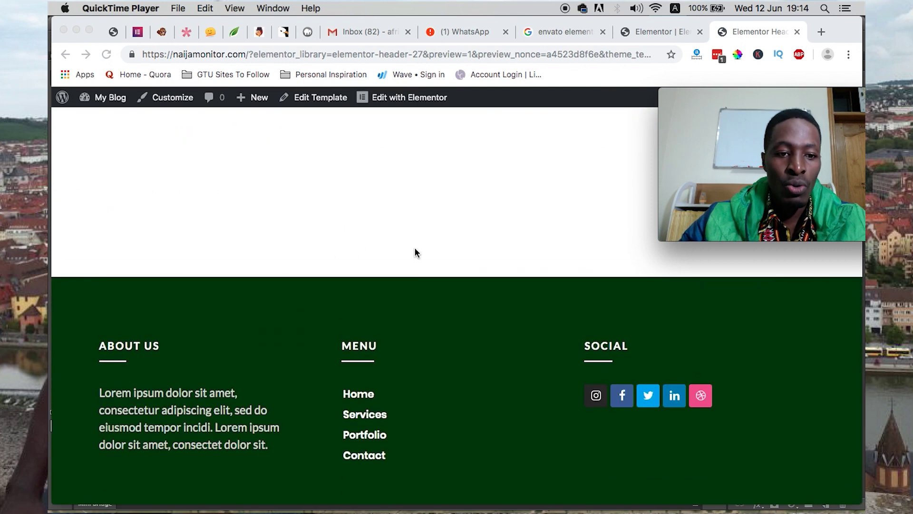
pyautogui.scroll(5, 415, 249)
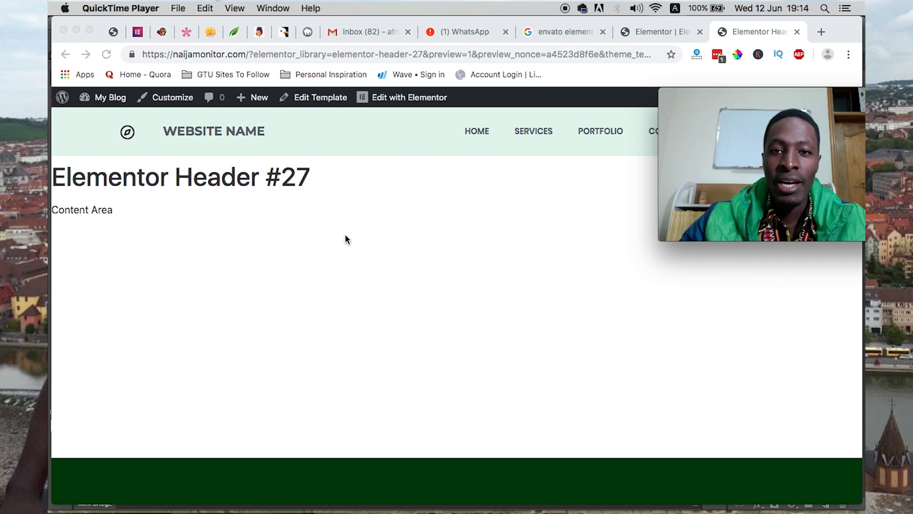
pyautogui.scroll(-5, 346, 239)
pyautogui.scroll(5, 346, 239)
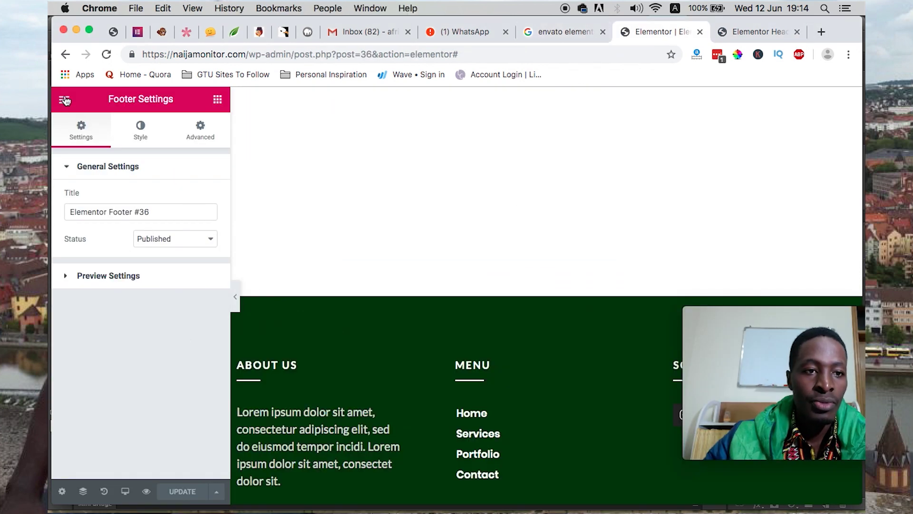
pyautogui.click(66, 100)
pyautogui.click(136, 432)
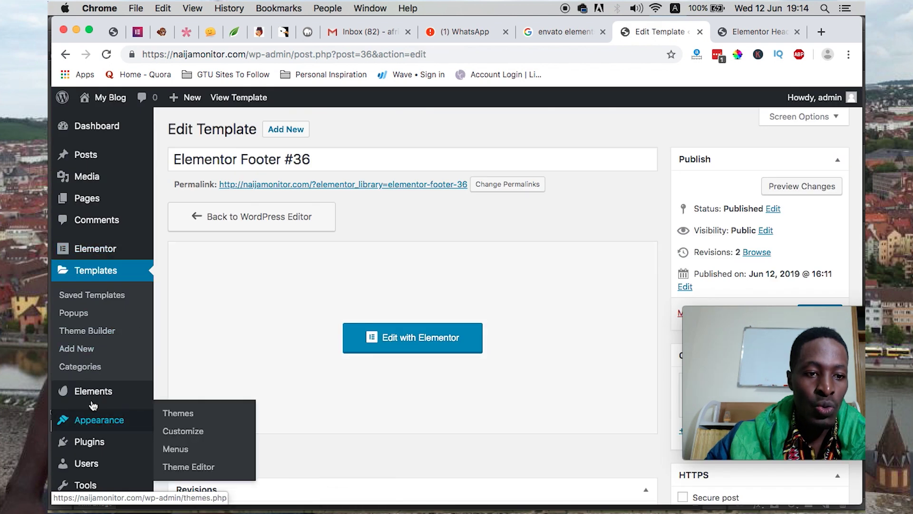
# Filter the Envato template kits to Creative & Design and scroll down to the Creative Agency kit
pyautogui.moveTo(122, 395)
pyautogui.click(193, 397)
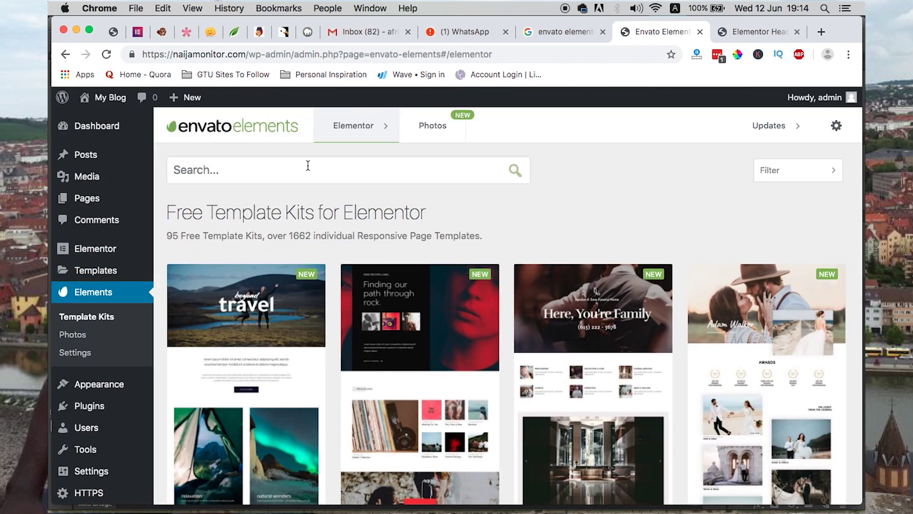
pyautogui.click(308, 168)
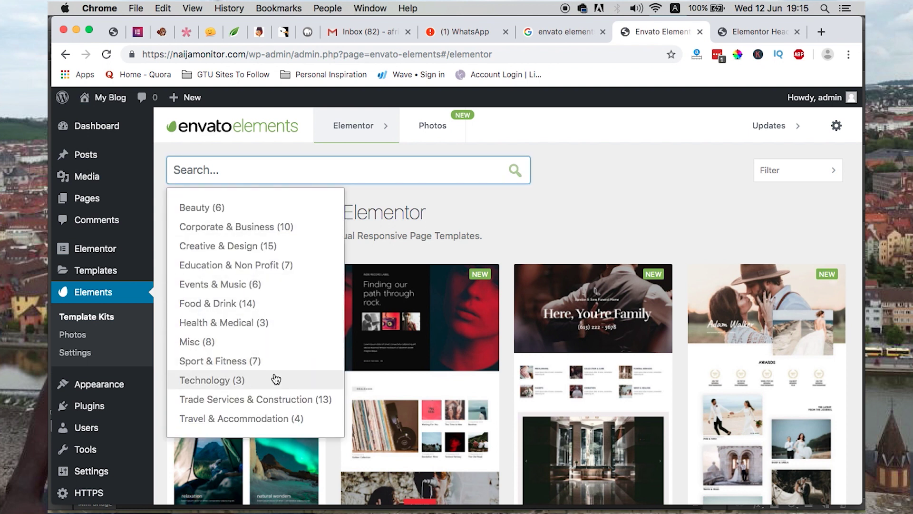
pyautogui.click(251, 246)
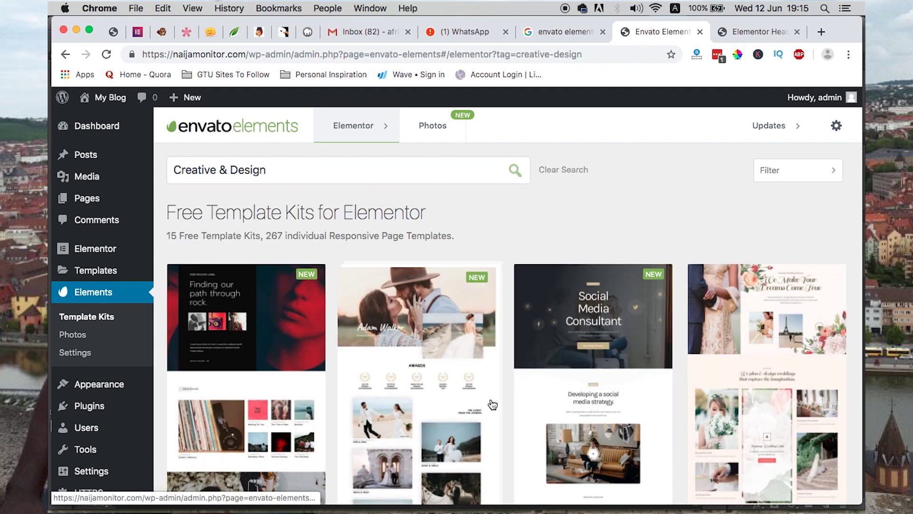
pyautogui.scroll(-2, 493, 404)
pyautogui.scroll(-3, 492, 404)
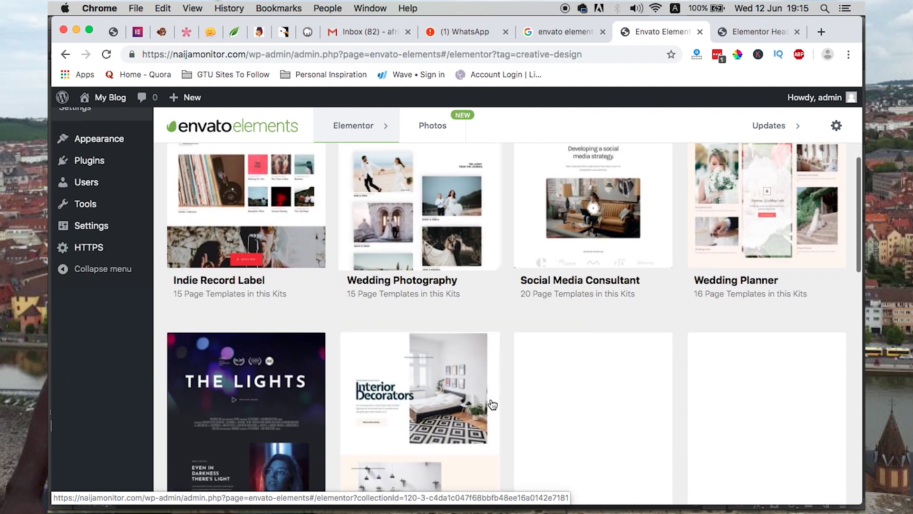
pyautogui.scroll(-12, 492, 404)
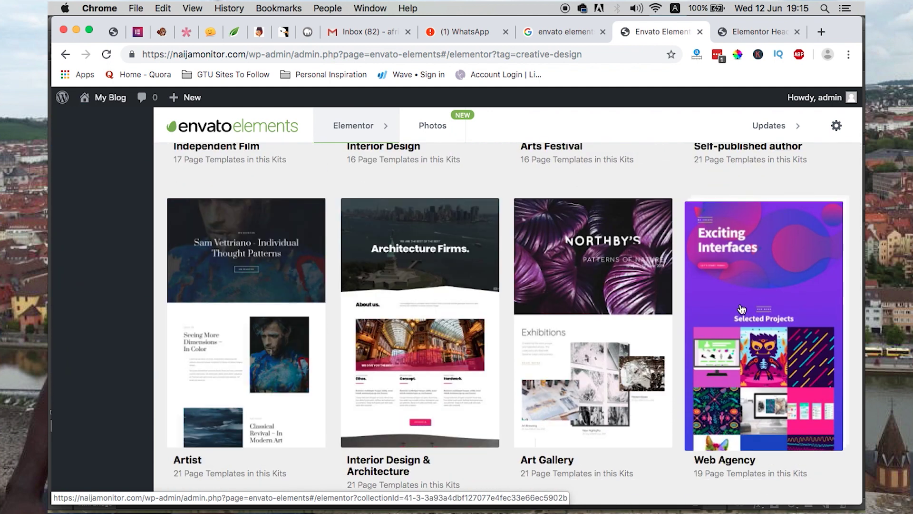
pyautogui.scroll(-7, 732, 380)
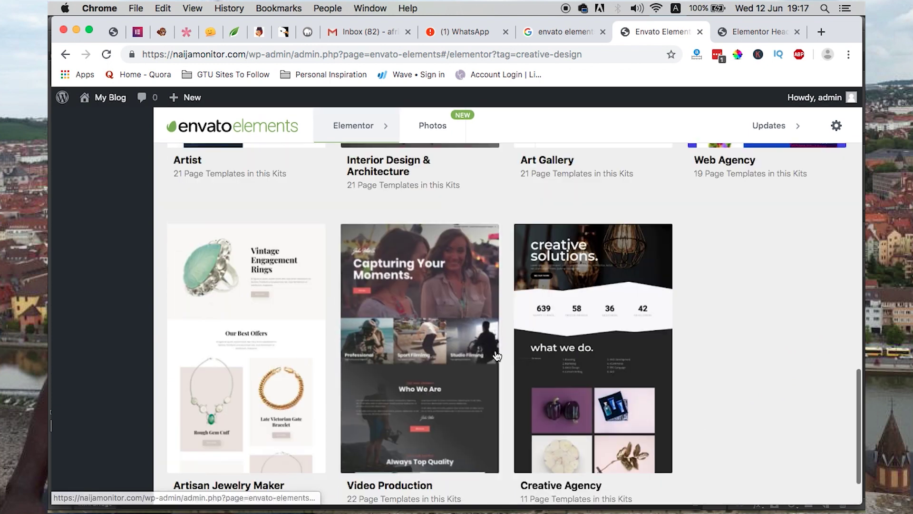
pyautogui.scroll(-2, 607, 342)
# Import the Creative Agency kit's Home 1 template and open it in Elementor
pyautogui.click(607, 343)
pyautogui.scroll(-10, 525, 186)
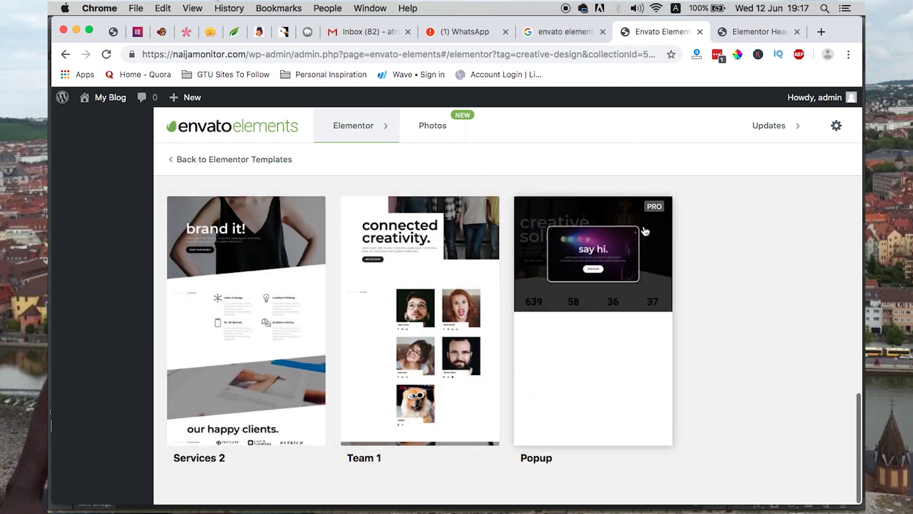
pyautogui.scroll(10, 490, 265)
pyautogui.scroll(-4, 388, 290)
pyautogui.scroll(3, 389, 290)
pyautogui.scroll(1, 388, 290)
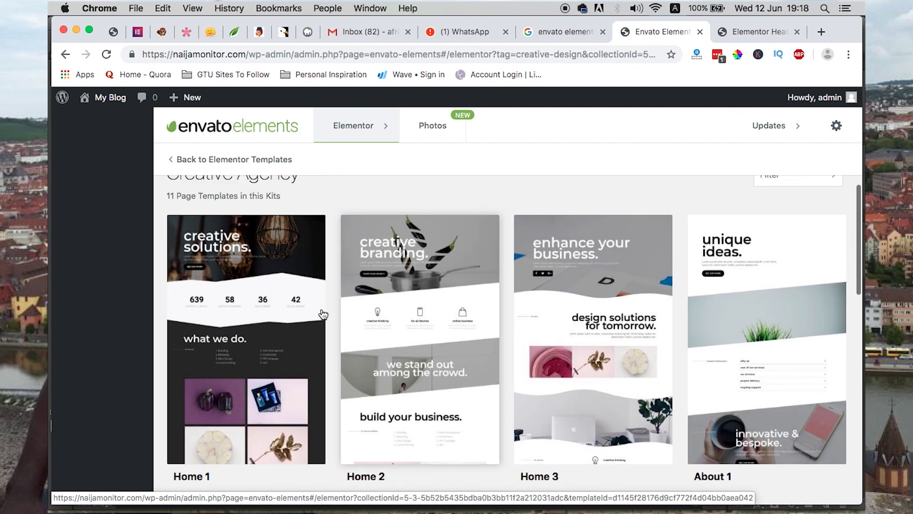
pyautogui.click(261, 324)
pyautogui.click(659, 292)
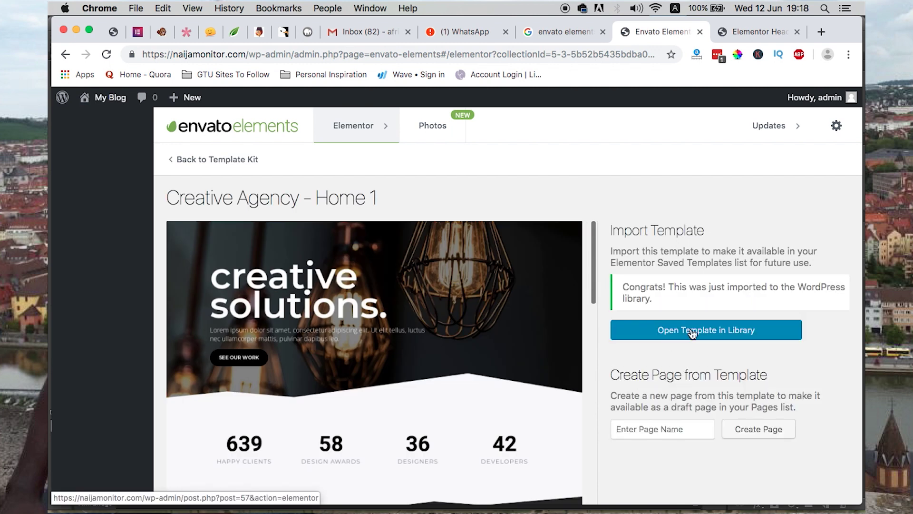
pyautogui.click(693, 331)
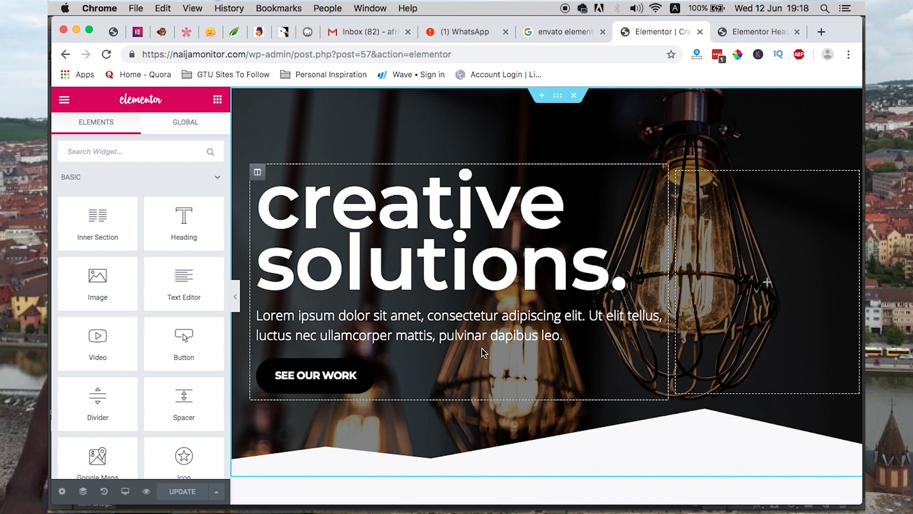
# Scroll through the Home 1 layout, then exit Elementor to its Edit Template page
pyautogui.scroll(-10, 483, 352)
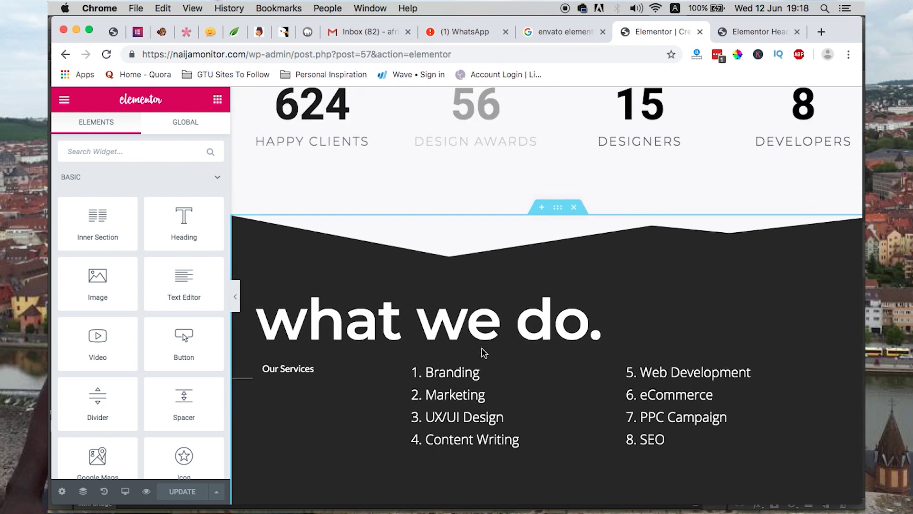
pyautogui.scroll(-12, 483, 352)
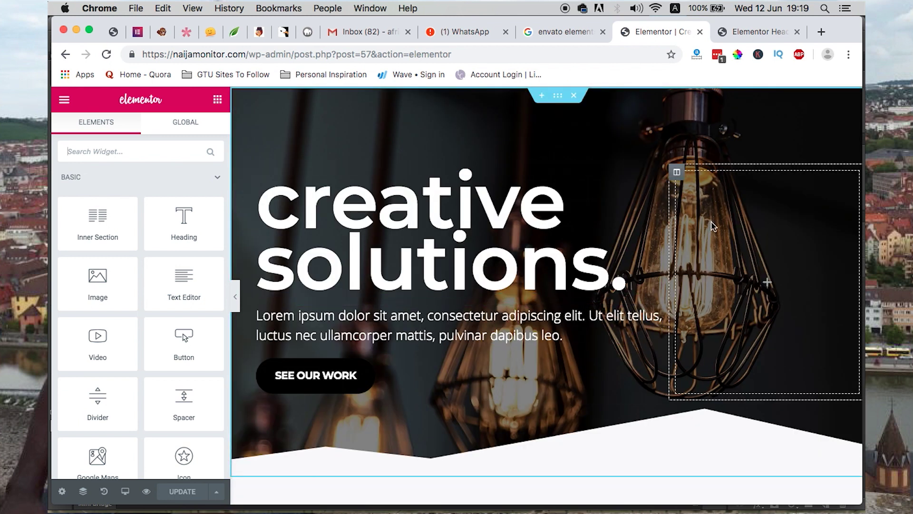
pyautogui.scroll(-15, 424, 408)
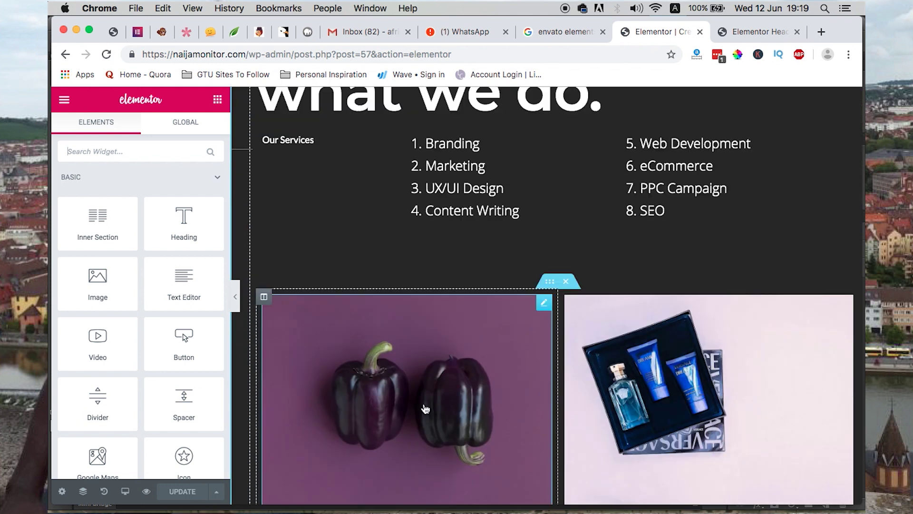
pyautogui.scroll(-20, 423, 407)
pyautogui.click(65, 100)
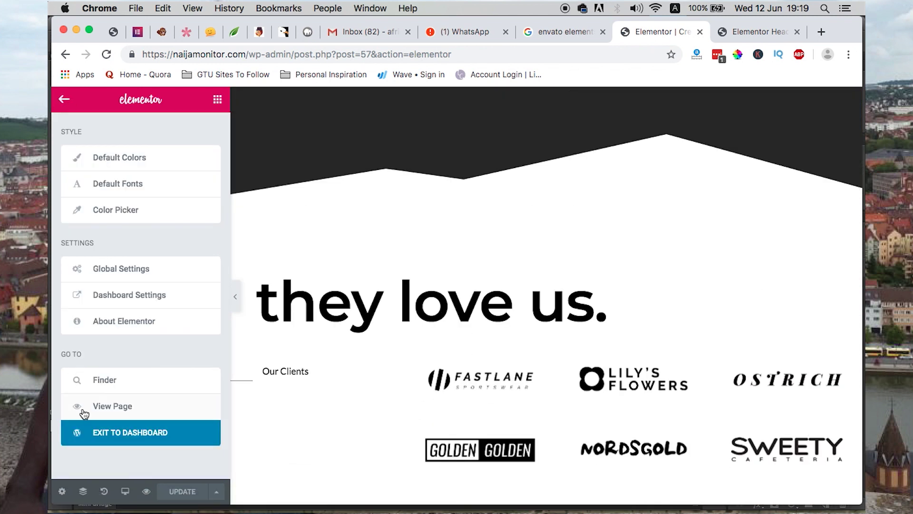
pyautogui.click(120, 433)
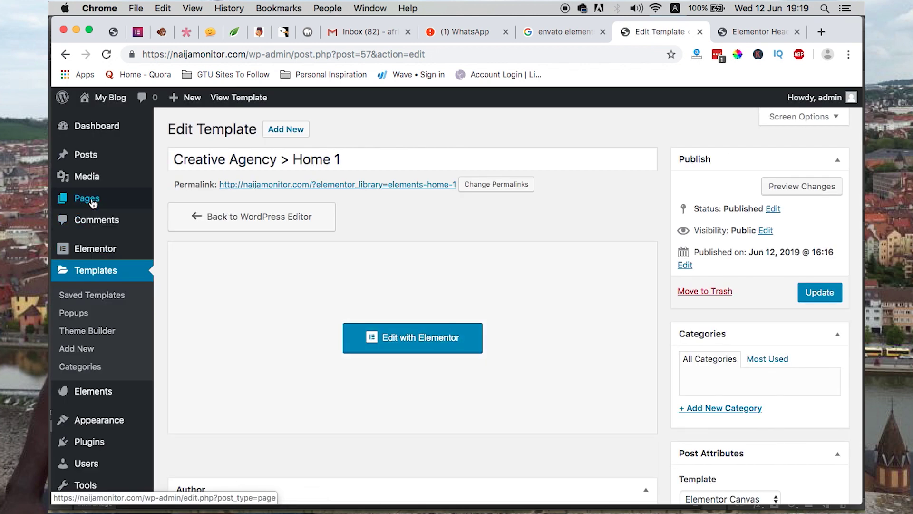
# Open the site's Home page in the Elementor editor
pyautogui.moveTo(102, 199)
pyautogui.click(164, 204)
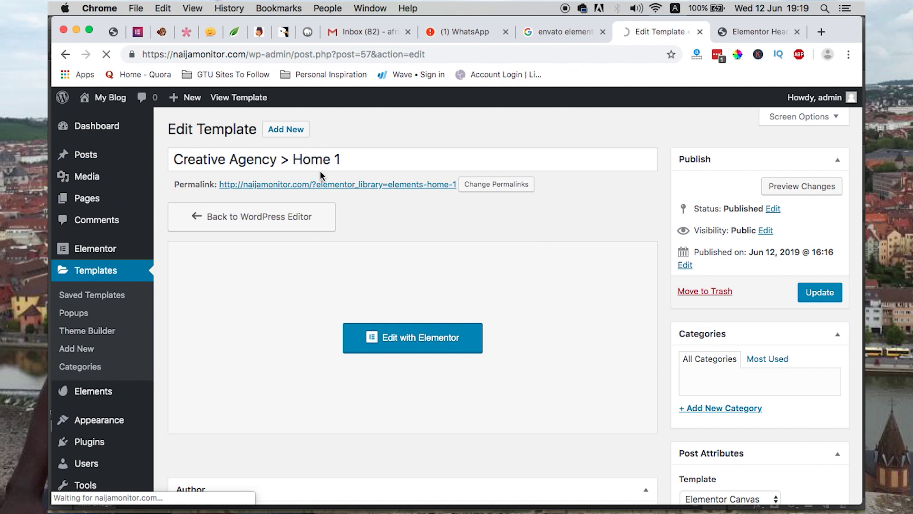
pyautogui.moveTo(220, 233)
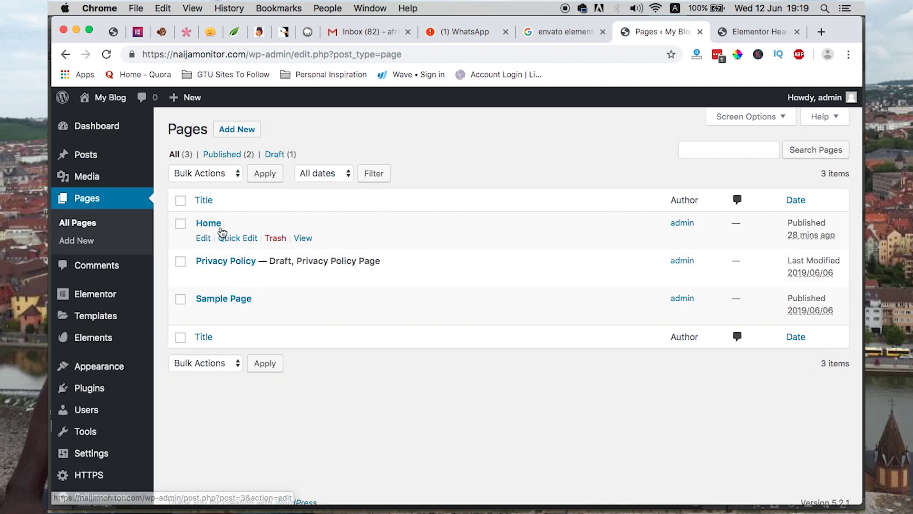
pyautogui.click(201, 242)
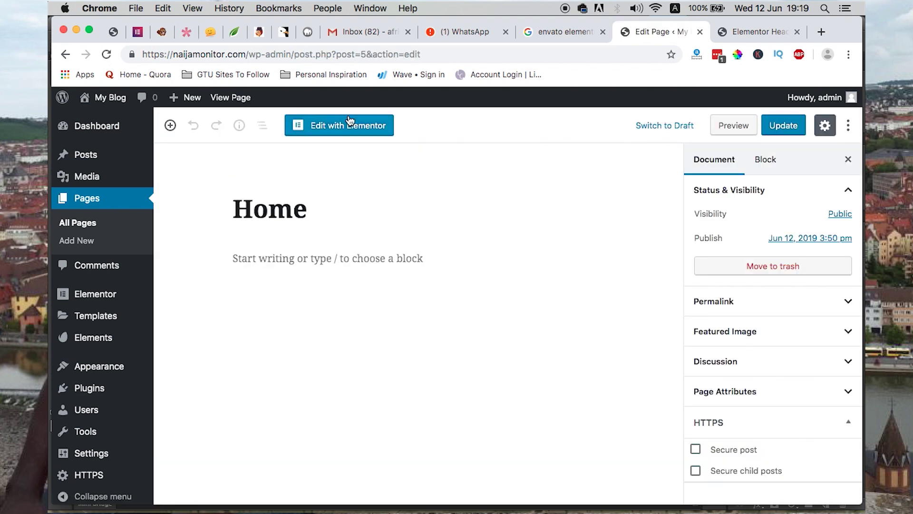
pyautogui.click(346, 124)
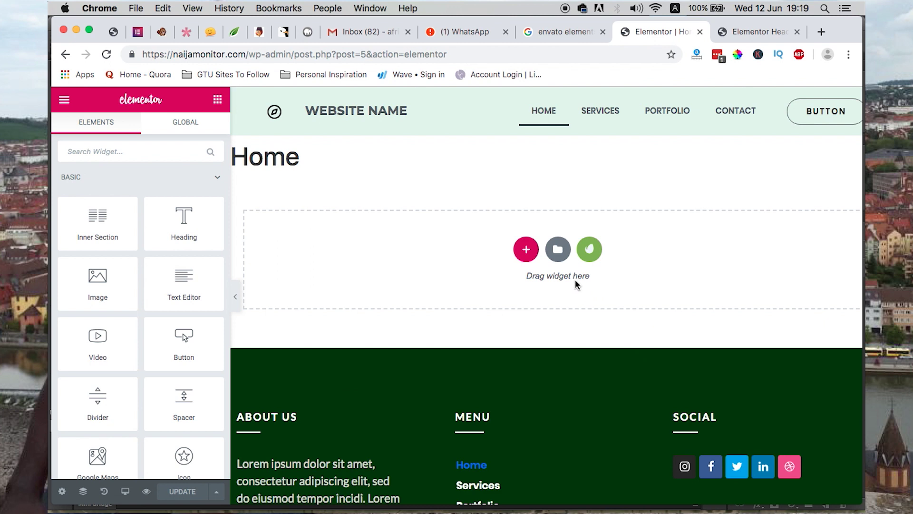
# Browse the saved templates and the Envato Elements Creative & Design kits
pyautogui.click(562, 259)
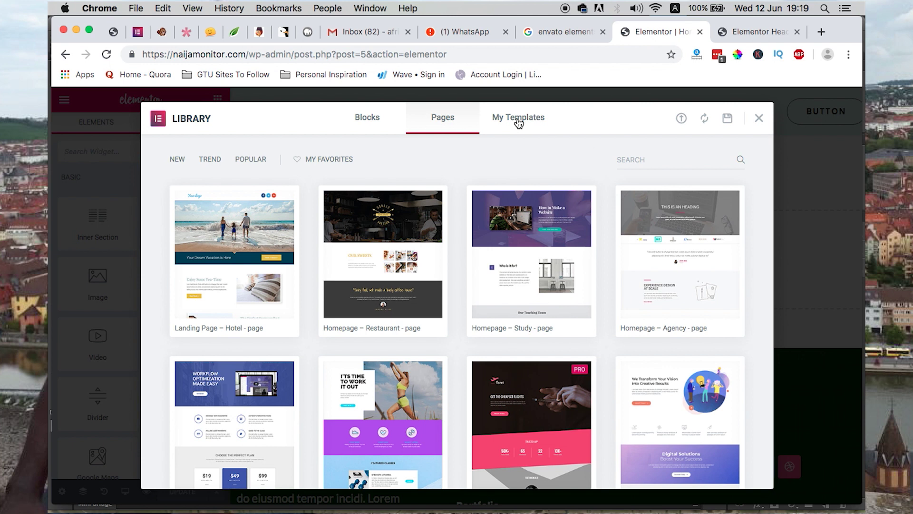
pyautogui.click(518, 122)
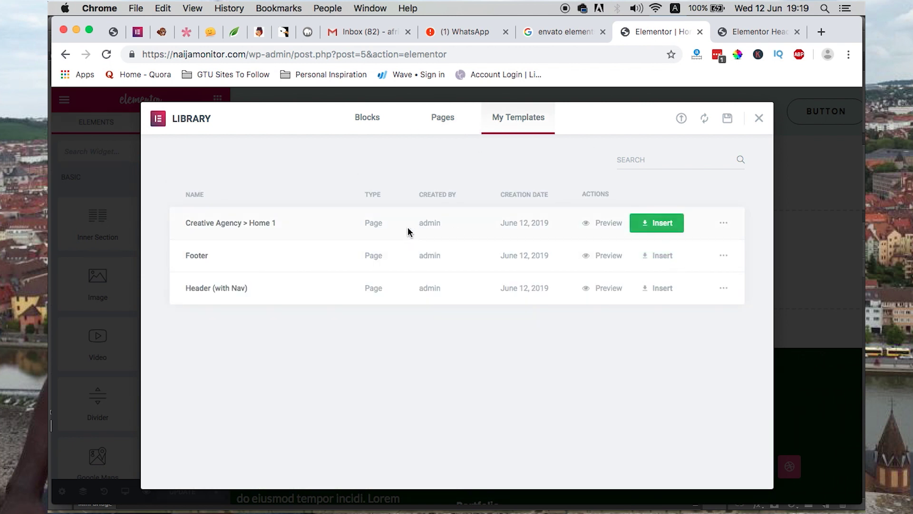
pyautogui.click(758, 118)
pyautogui.click(597, 250)
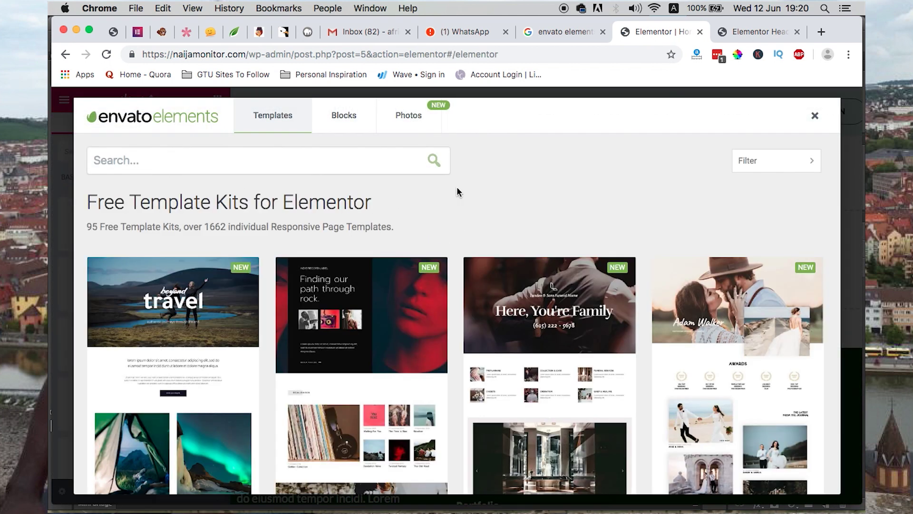
pyautogui.click(815, 118)
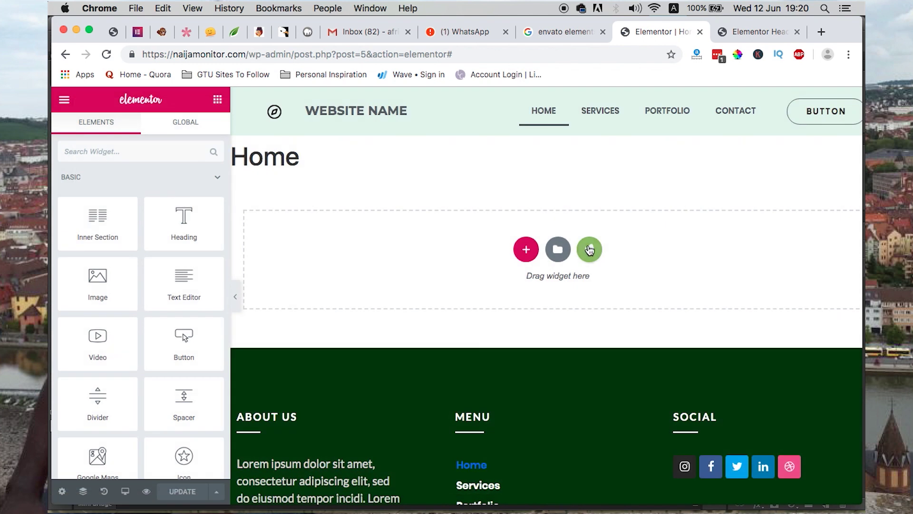
pyautogui.click(590, 250)
pyautogui.click(231, 167)
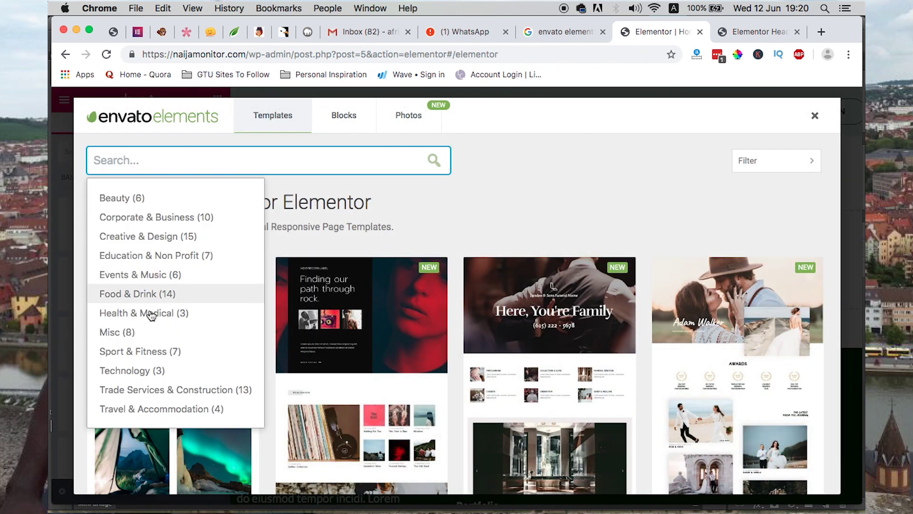
pyautogui.click(132, 237)
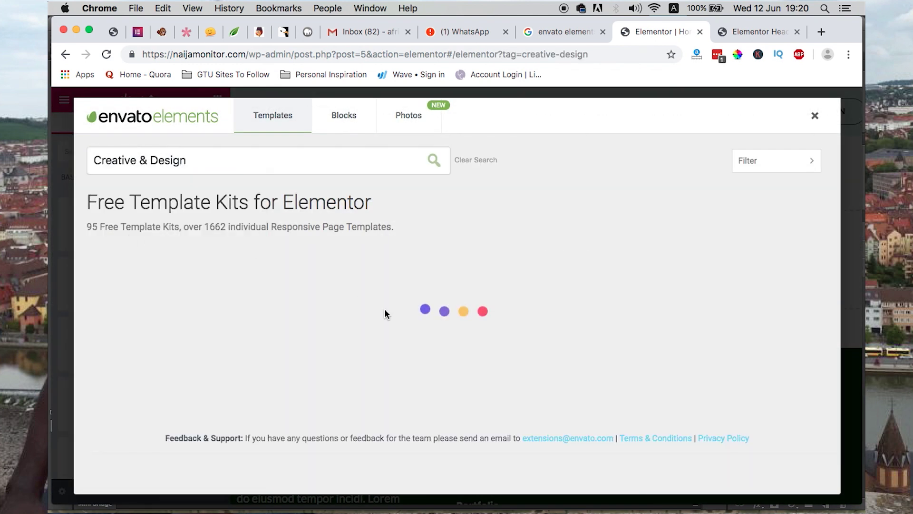
pyautogui.scroll(-15, 481, 395)
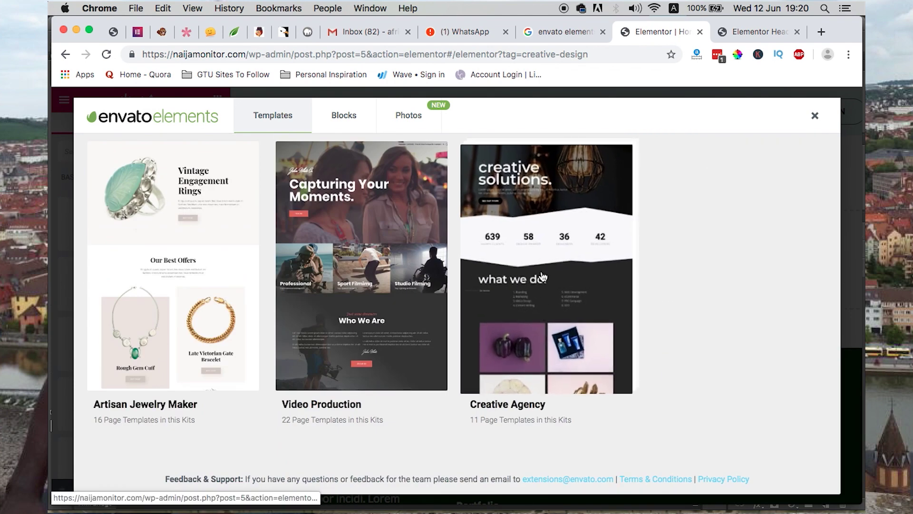
# Insert the saved Creative Agency > Home 1 template from My Templates
pyautogui.click(815, 115)
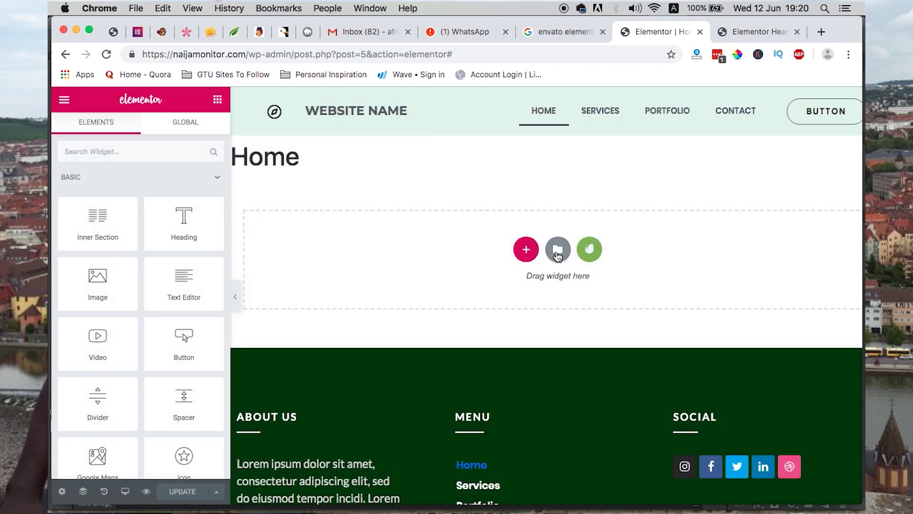
pyautogui.click(557, 252)
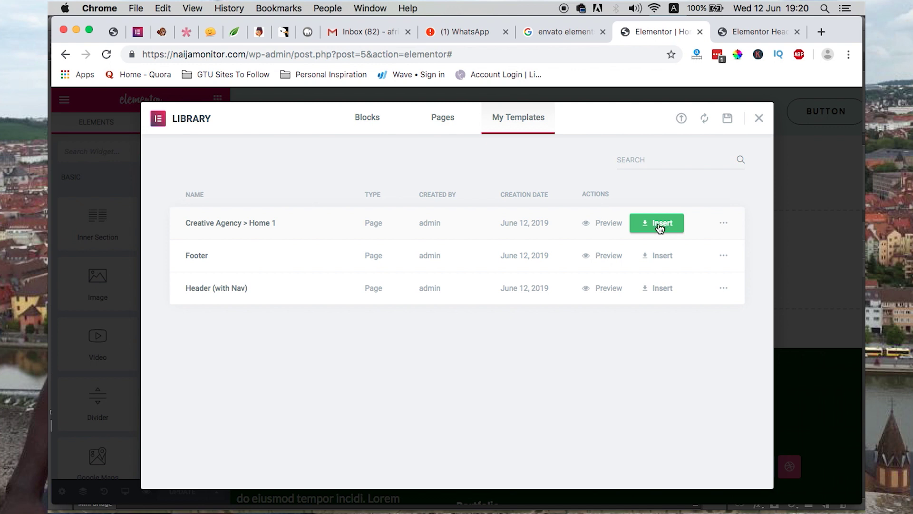
pyautogui.click(660, 227)
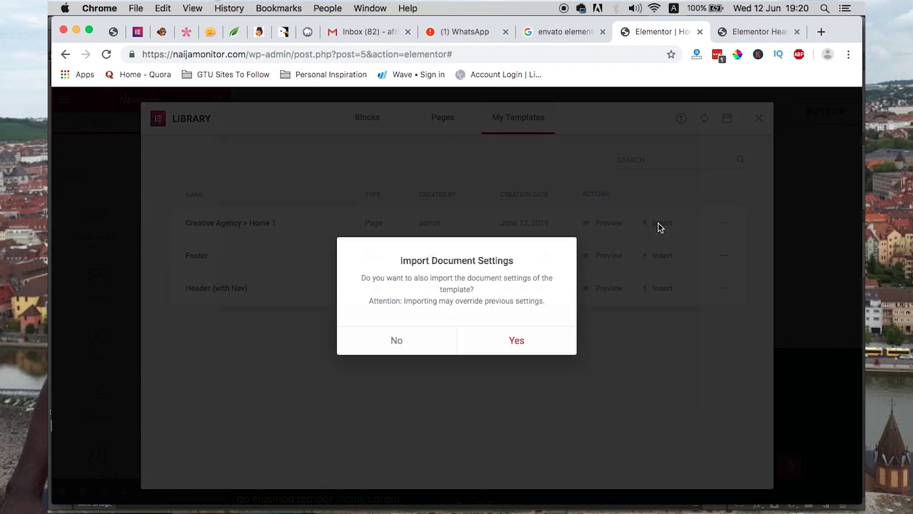
# Accept importing the template's document settings into the Home page
pyautogui.click(517, 341)
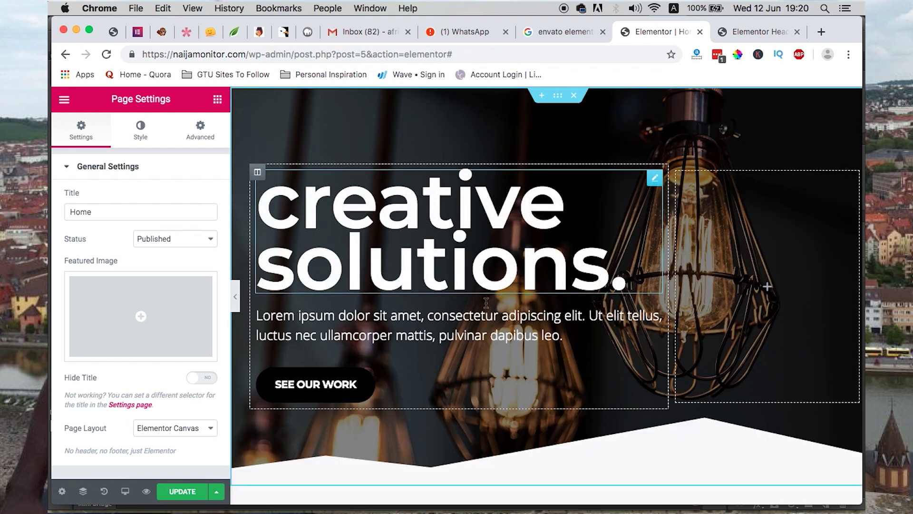
pyautogui.scroll(-20, 463, 316)
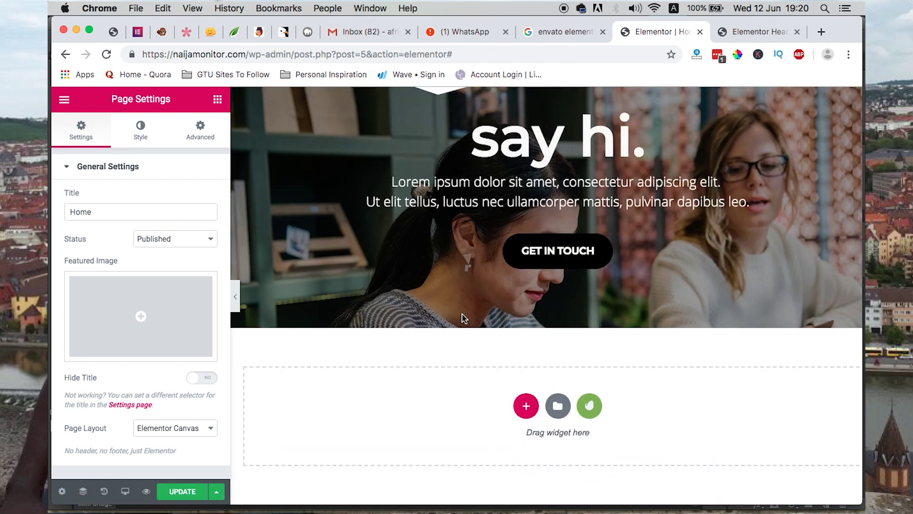
pyautogui.scroll(5, 405, 338)
# Set the Home page layout to Elementor Full Width and open a page preview
pyautogui.click(207, 428)
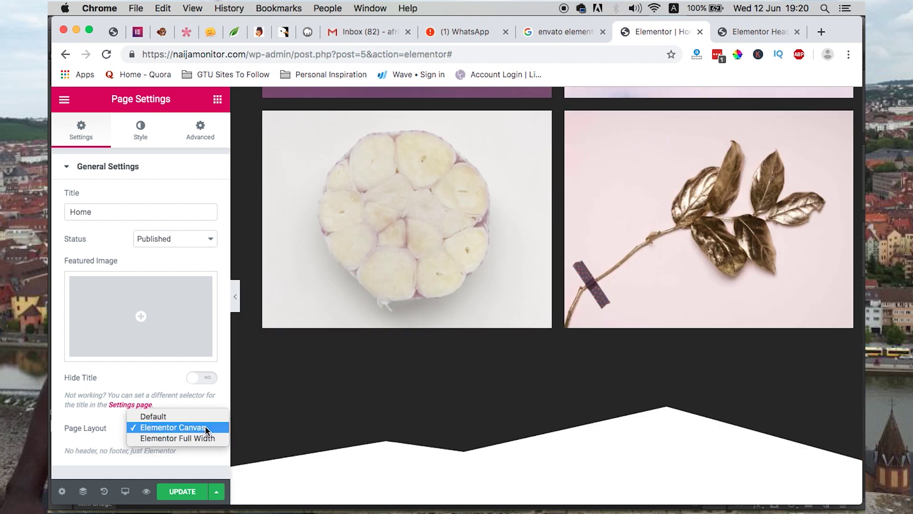
pyautogui.click(158, 437)
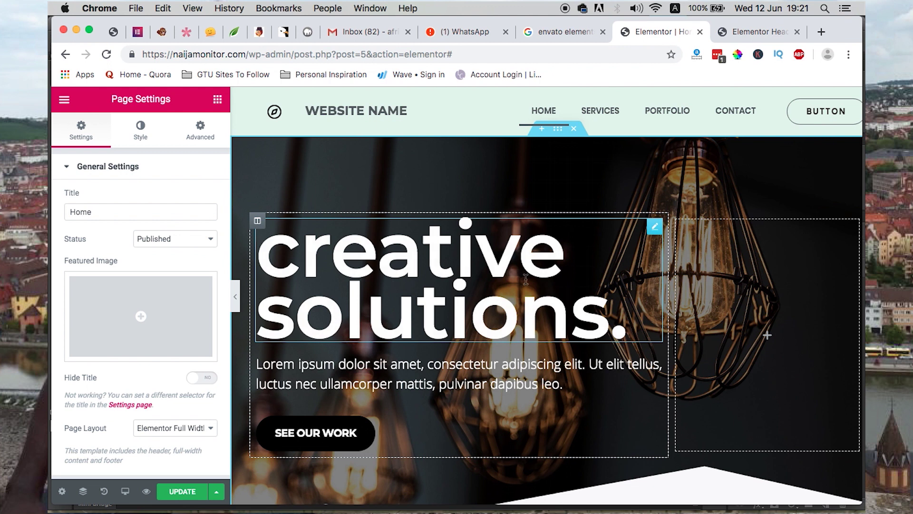
pyautogui.click(210, 427)
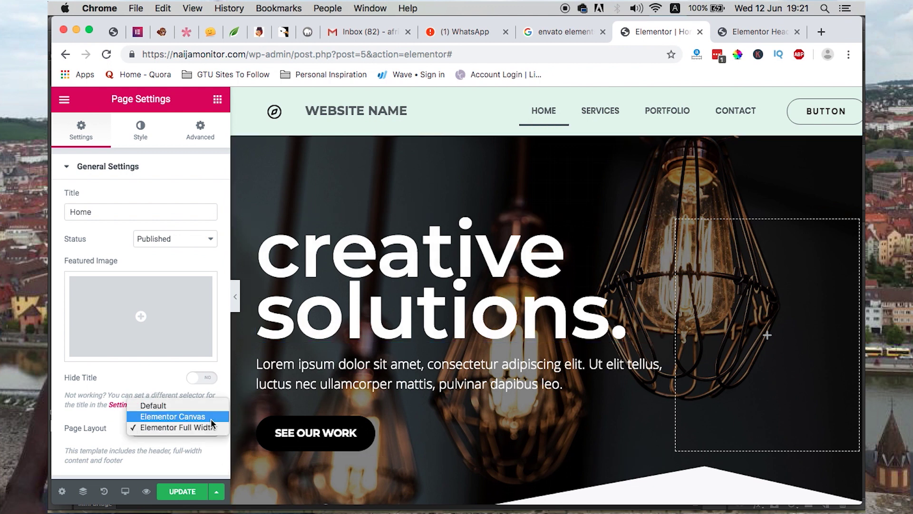
pyautogui.click(163, 389)
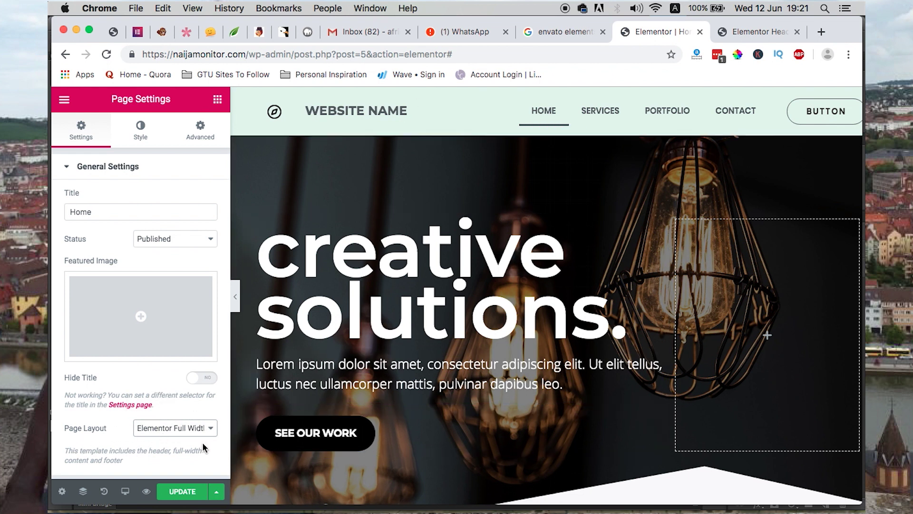
pyautogui.click(180, 429)
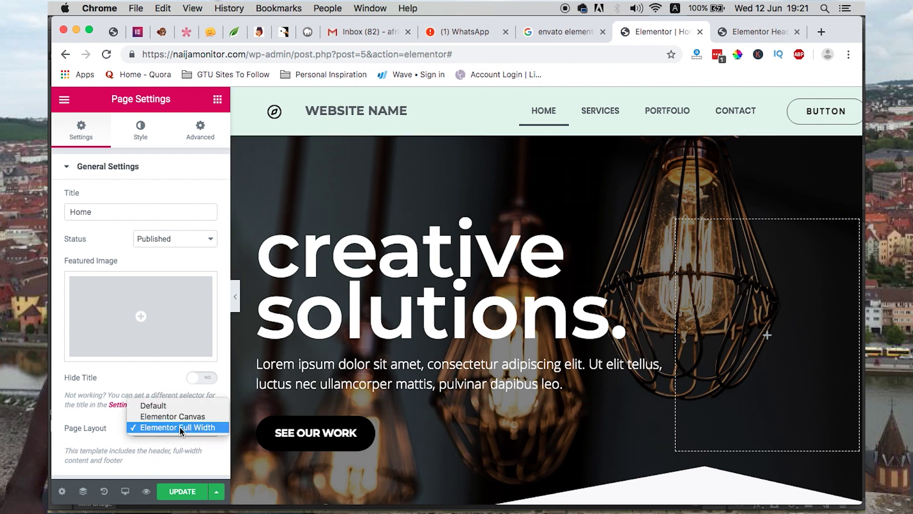
pyautogui.click(146, 457)
pyautogui.scroll(-15, 617, 383)
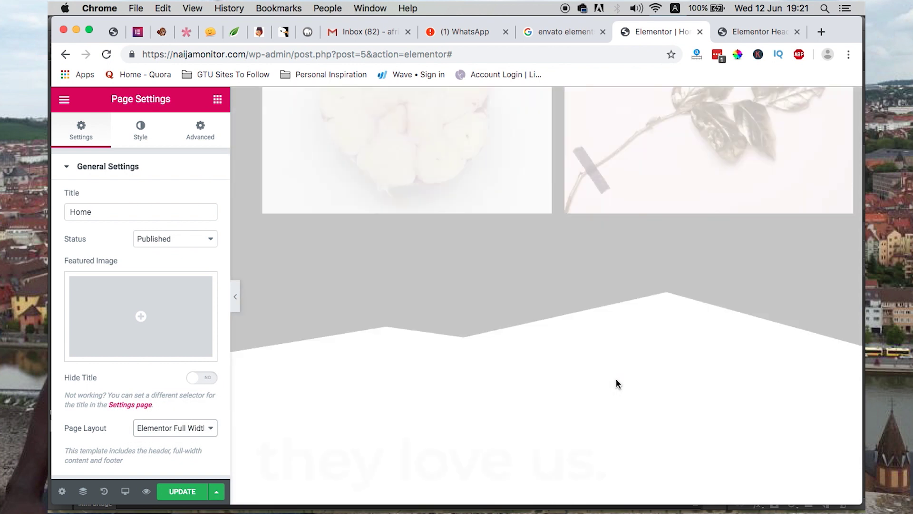
pyautogui.press('super+shift+p')
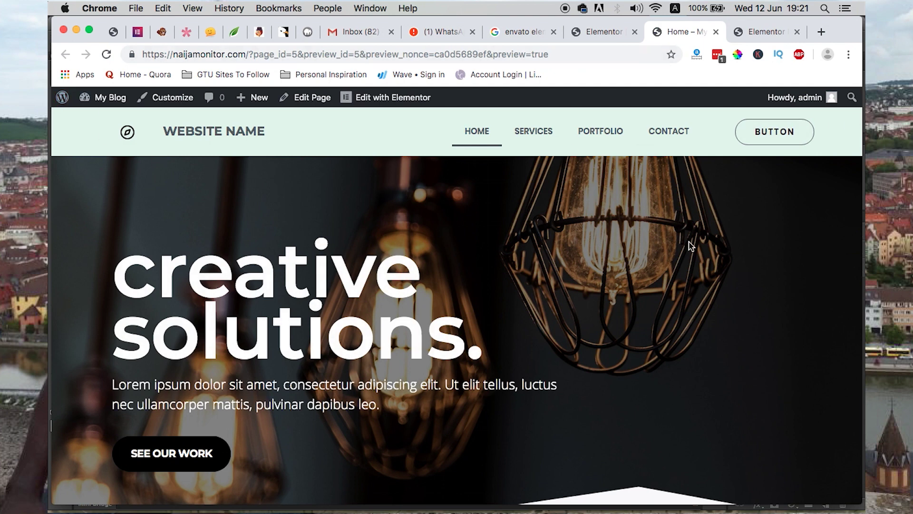
# Scroll the preview down to the dark-green footer, jump back to top, and return to Elementor
pyautogui.scroll(-5, 456, 300)
pyautogui.scroll(-20, 558, 298)
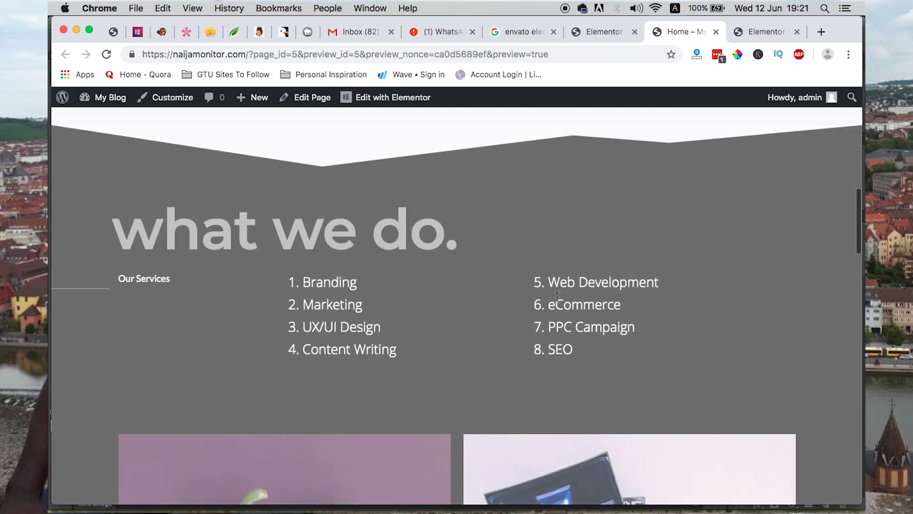
pyautogui.scroll(-13, 557, 300)
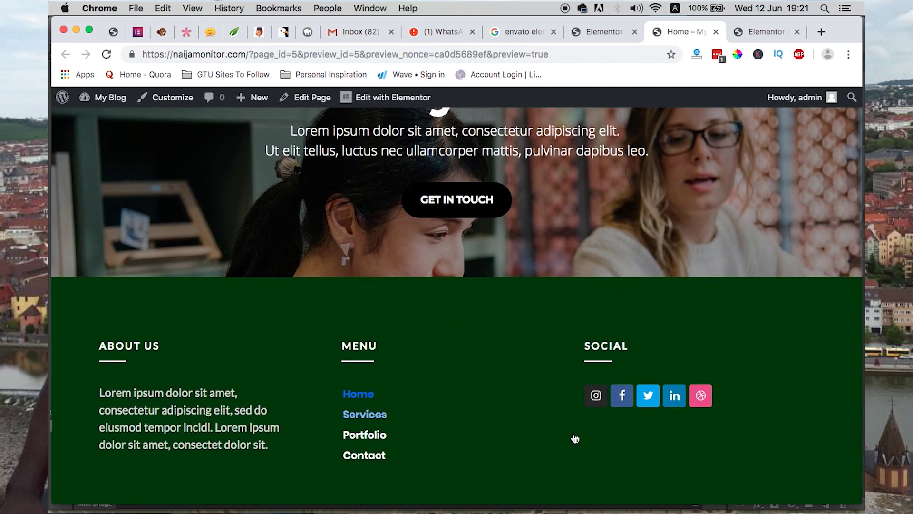
pyautogui.press('Home')
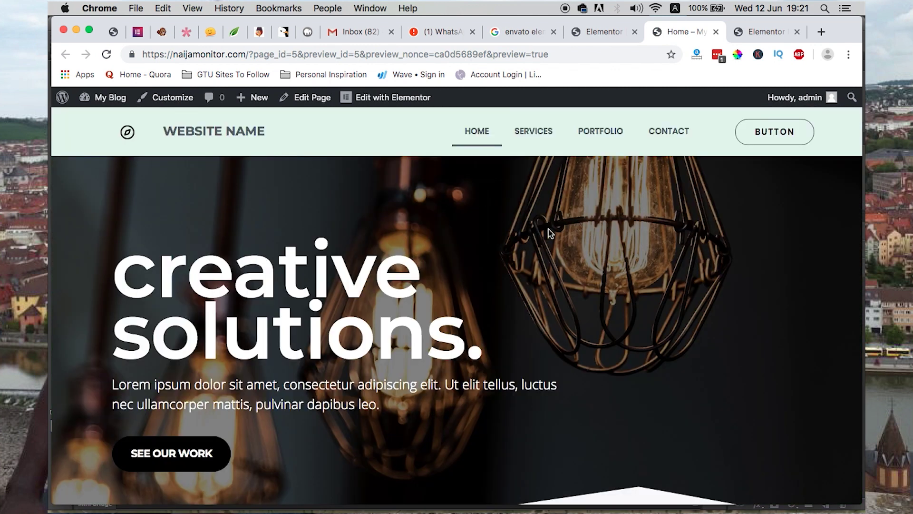
pyautogui.click(595, 32)
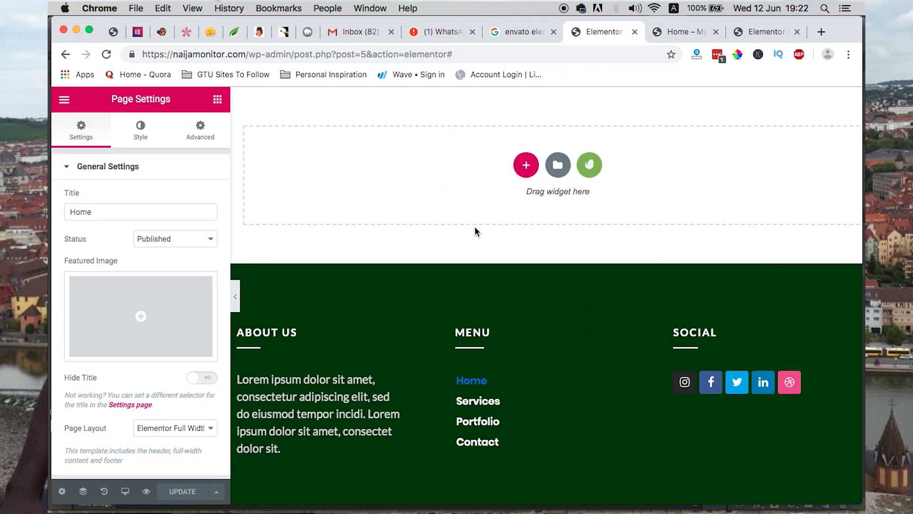
# Switch back to the Home preview tab showing the light-green header above the creative solutions hero
pyautogui.hotkey('ctrl', 'Tab')
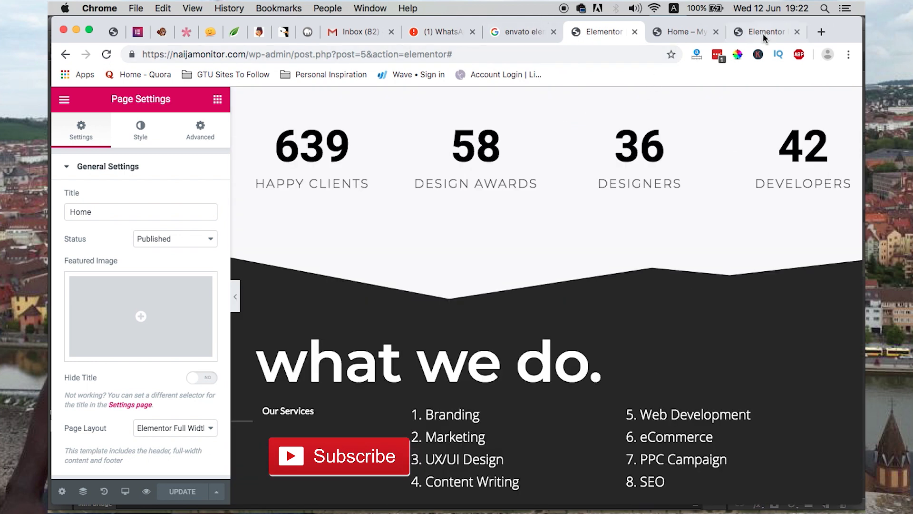
pyautogui.hotkey('ctrl', 'Tab')
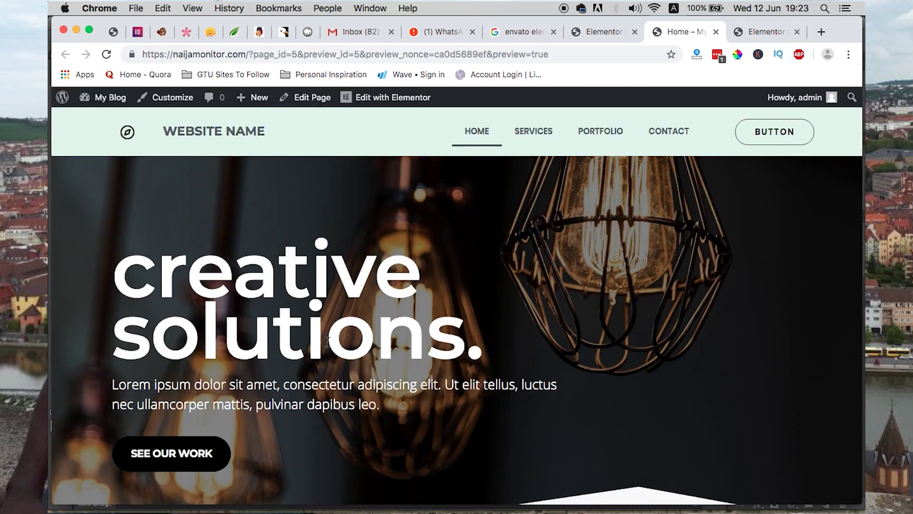